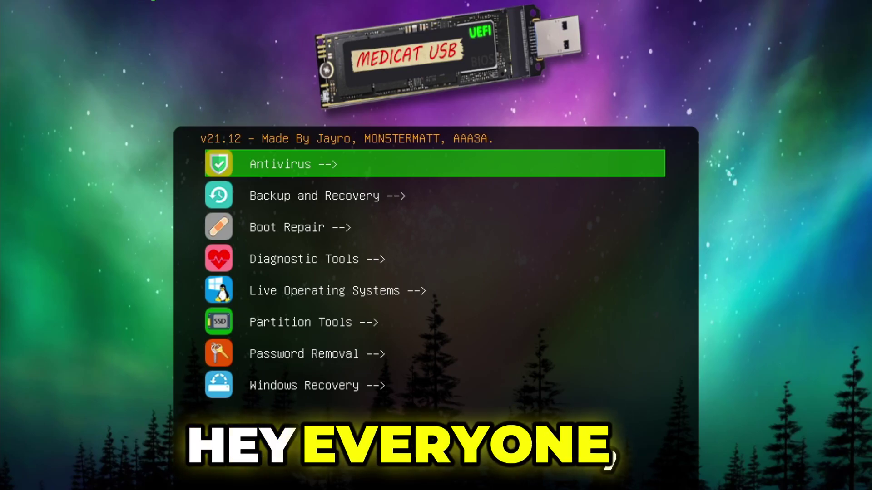
# Browse the boot menu categories and start a Malwarebytes threat scan.
pyautogui.press('Down')
pyautogui.press('Down')
pyautogui.press('Down')
pyautogui.press('Down')
pyautogui.press('Down')
pyautogui.press('Down')
pyautogui.press('Down')
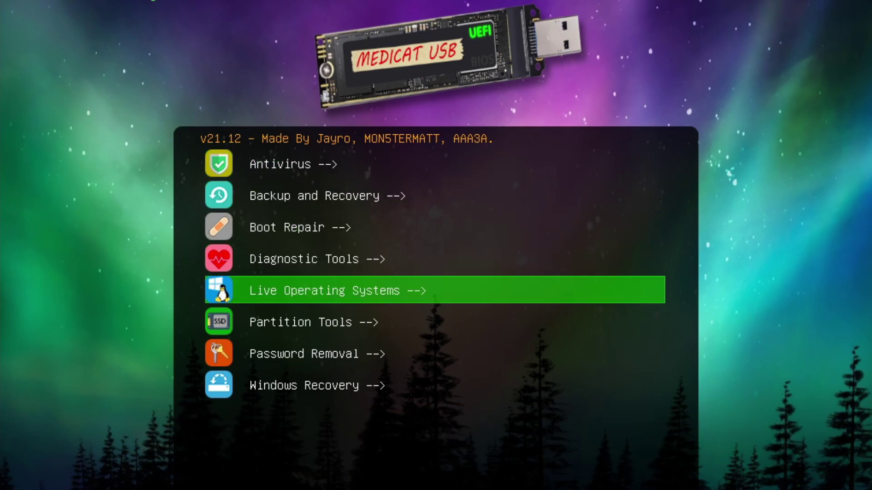
pyautogui.press('Up')
pyautogui.press('Up')
pyautogui.press('Up')
pyautogui.press('Up')
pyautogui.press('Up')
pyautogui.press('Up')
pyautogui.press('Up')
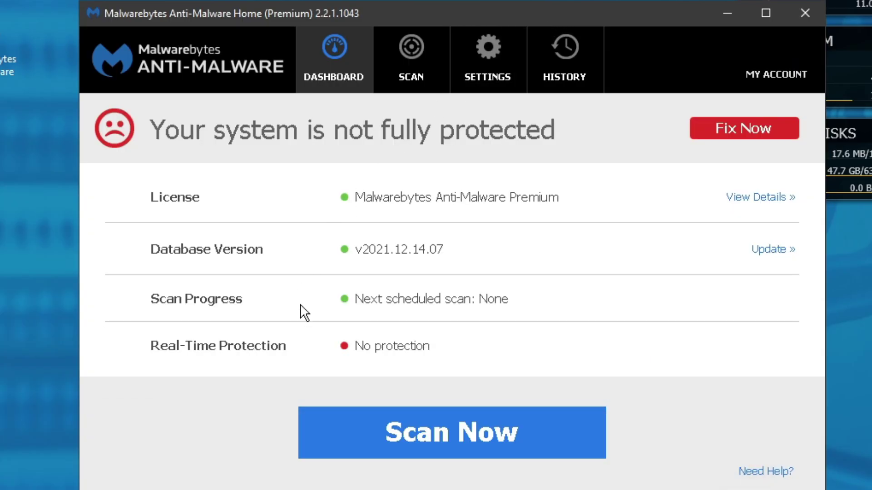
pyautogui.click(395, 454)
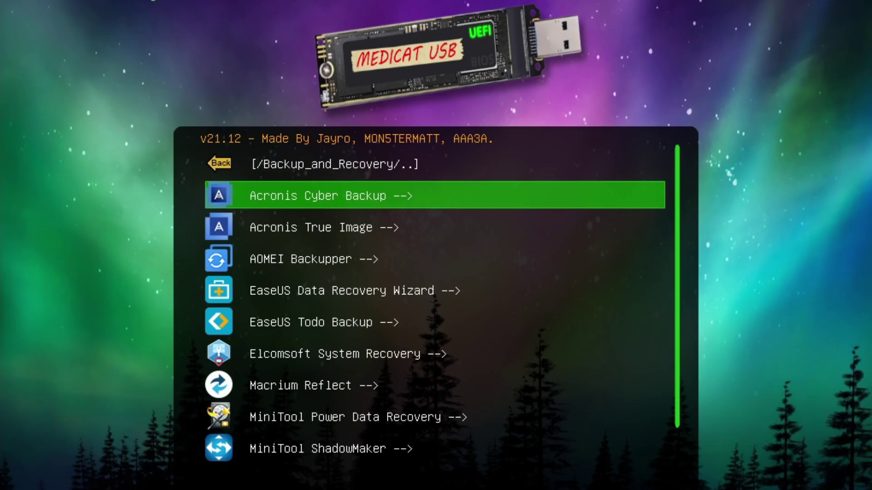
# Browse the backup tools from AOMEI Backupper to Acronis Cyber Backup, then highlight the boot repair success message.
pyautogui.press('Down')
pyautogui.press('Down')
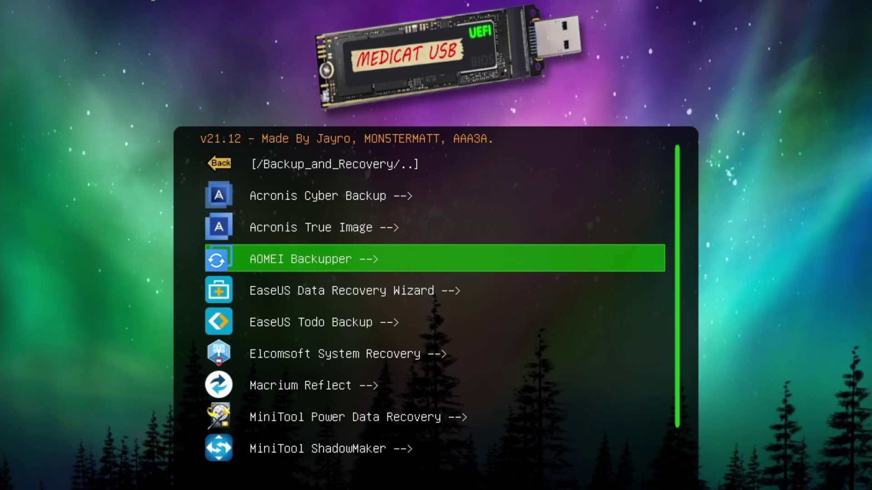
pyautogui.press('Up')
pyautogui.press('Up')
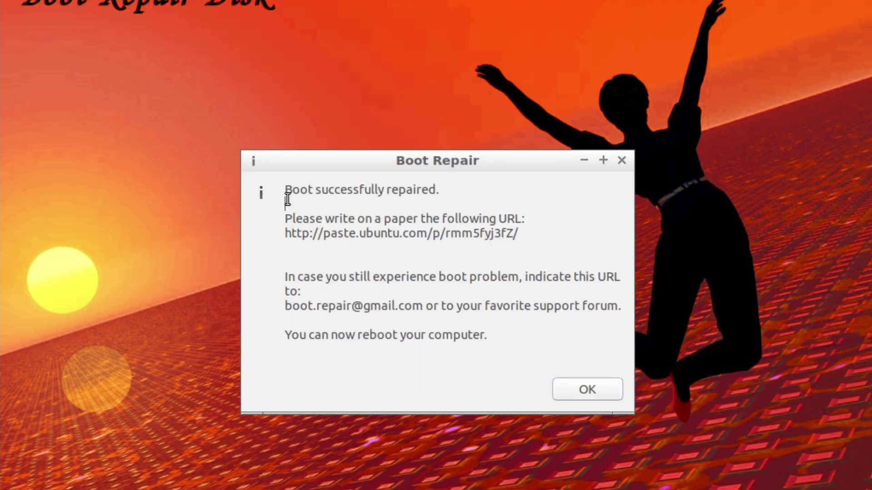
pyautogui.moveTo(622, 190); pyautogui.dragTo(424, 189)
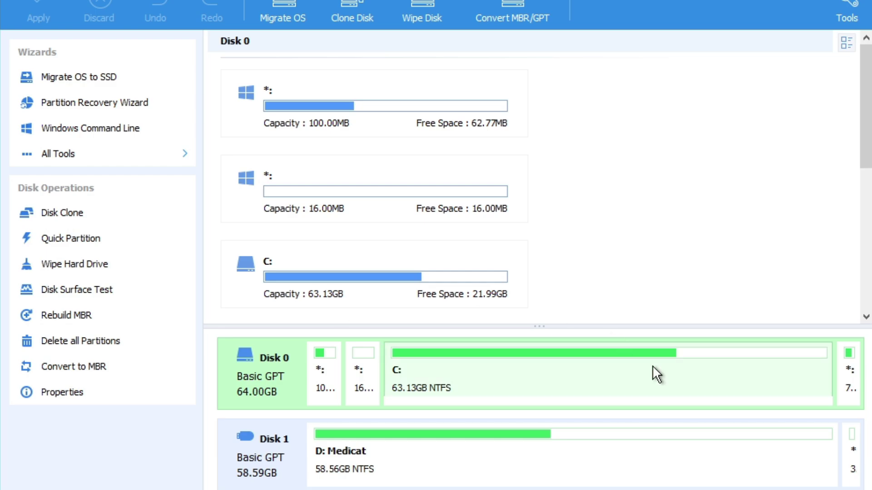
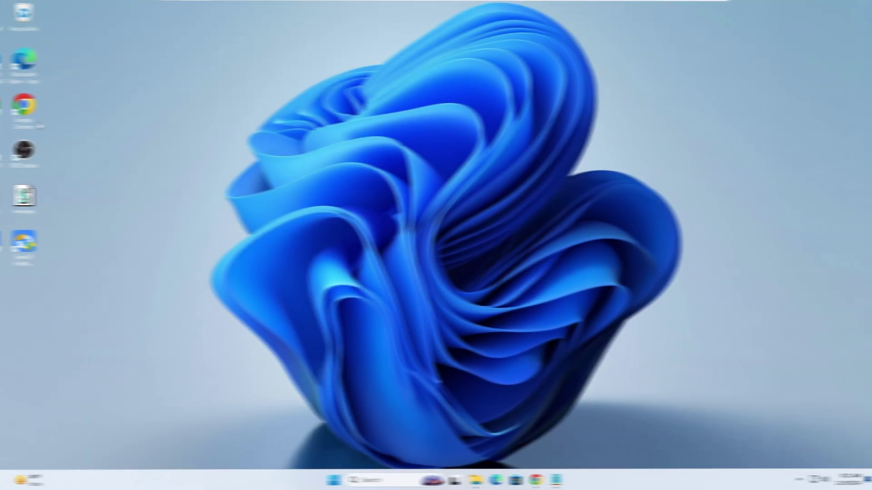
# Google 'medicatusb' in Chrome and open the 'Medicat USB | Computer Diagnostic and Recovery Toolkit' result.
pyautogui.doubleClick(18, 104)
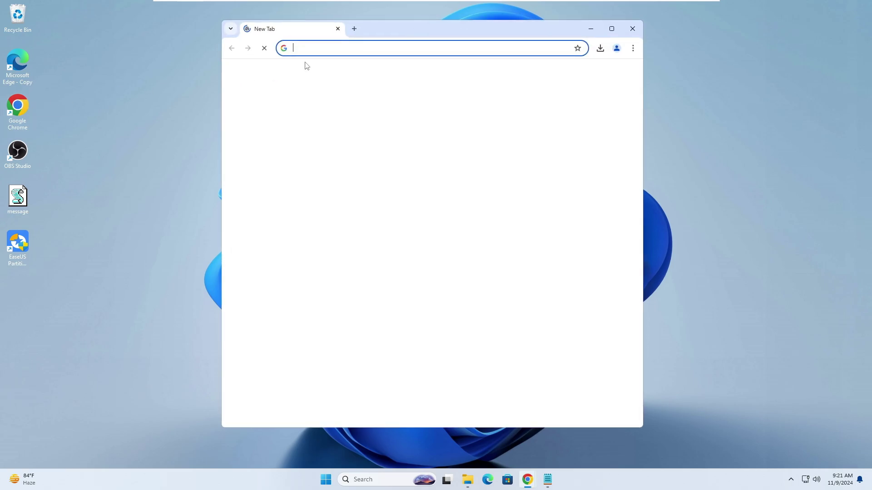
pyautogui.click(304, 51)
pyautogui.write('medicat')
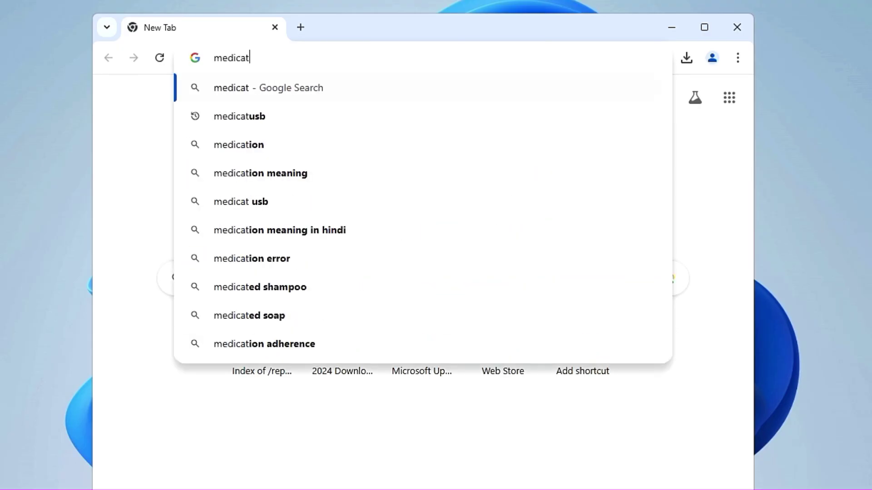
pyautogui.write('usb')
pyautogui.press('Return')
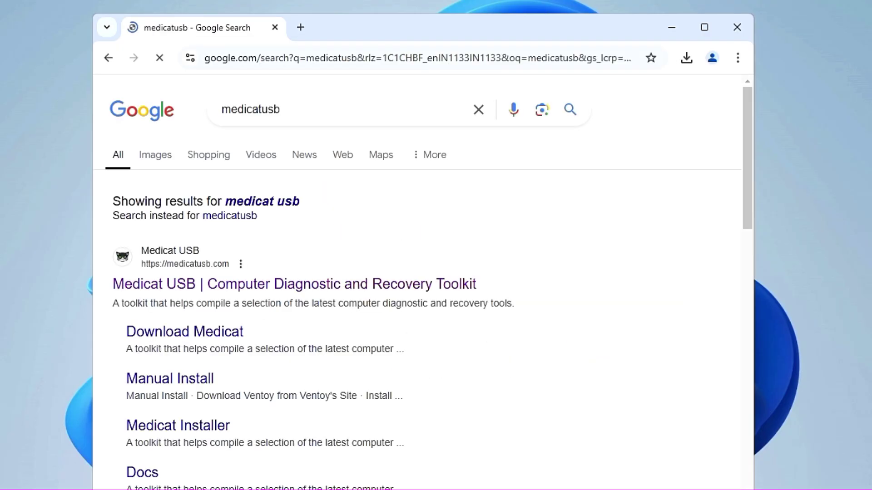
pyautogui.hotkey('ctrl', '+')
pyautogui.hotkey('ctrl', '+')
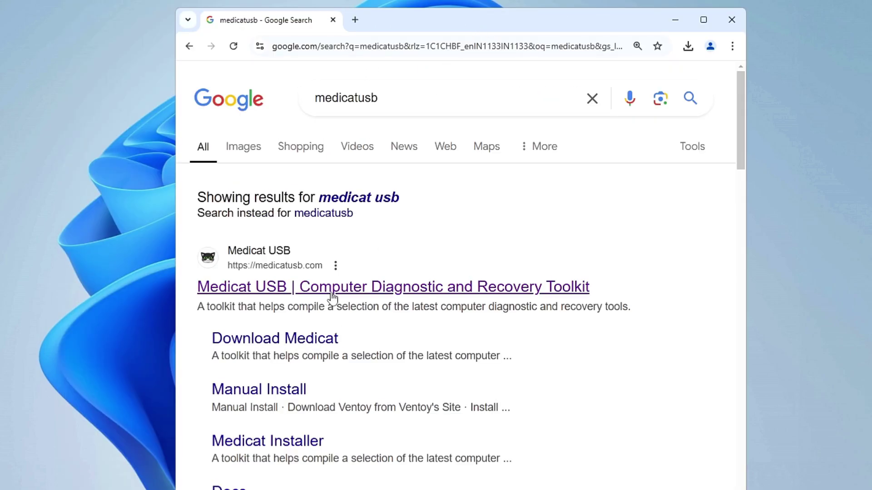
pyautogui.click(339, 295)
# Maximize Chrome, browse medicatusb.com's tool cards and DEMOs, then minimize the browser.
pyautogui.press('super+Up')
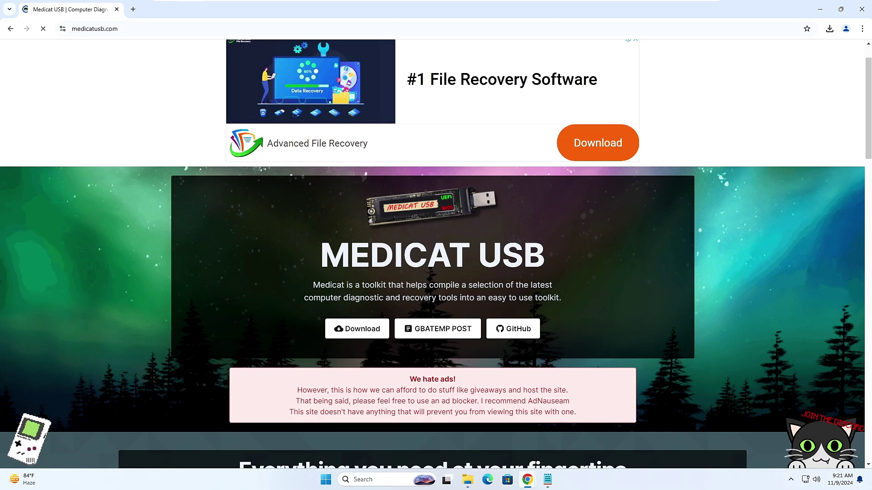
pyautogui.scroll(-1, 436, 254)
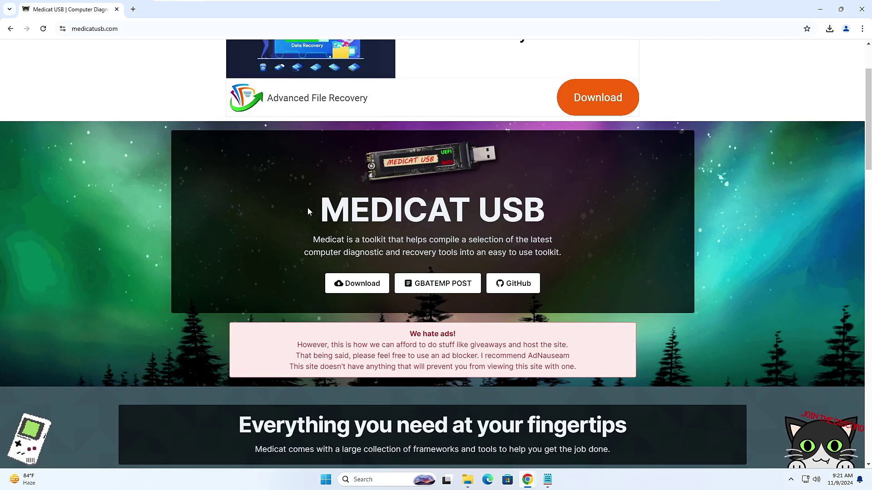
pyautogui.scroll(-6, 522, 219)
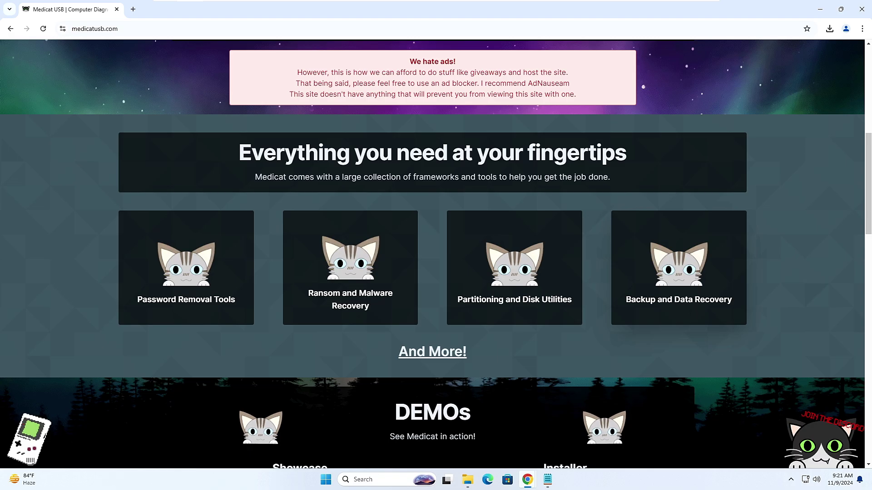
pyautogui.scroll(-3, 662, 316)
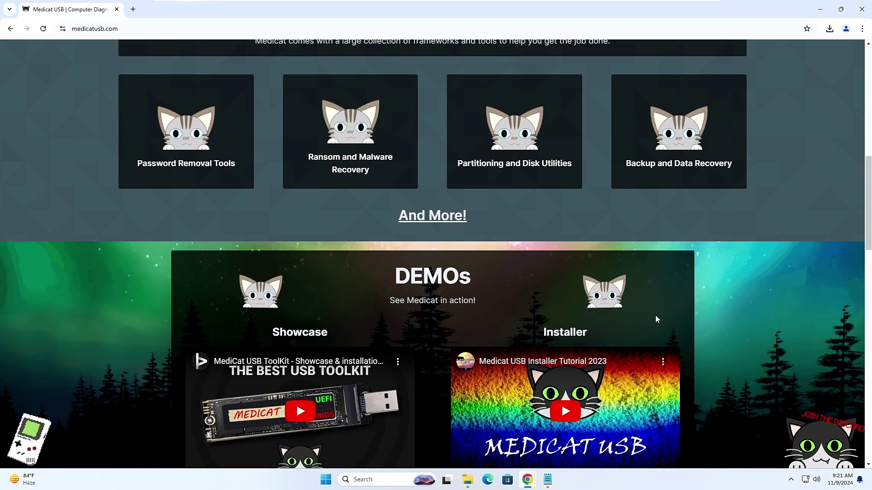
pyautogui.scroll(7, 644, 318)
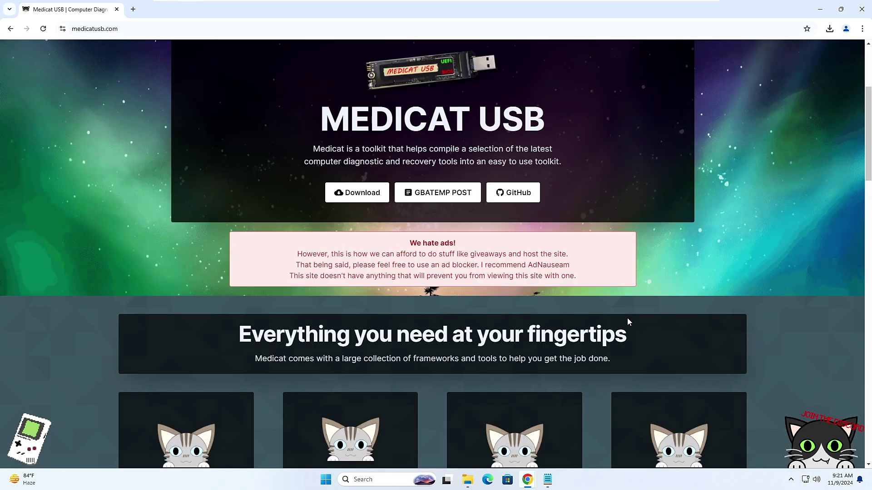
pyautogui.scroll(-2, 628, 322)
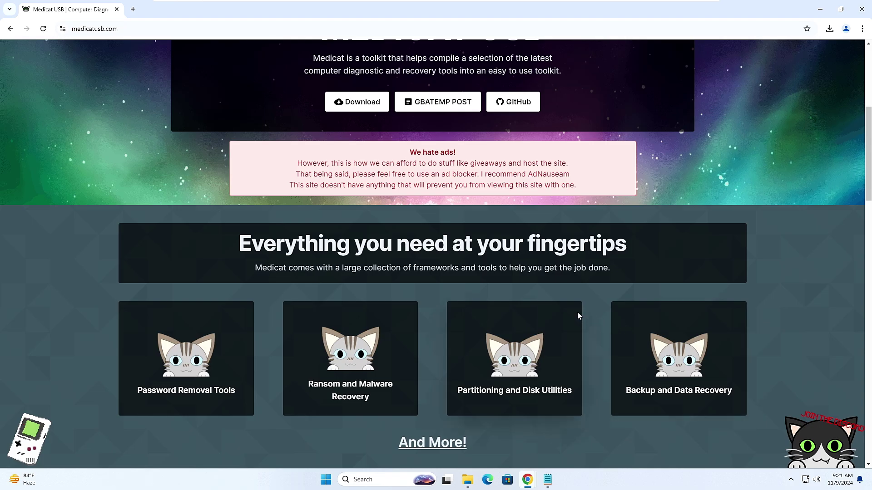
pyautogui.scroll(6, 578, 315)
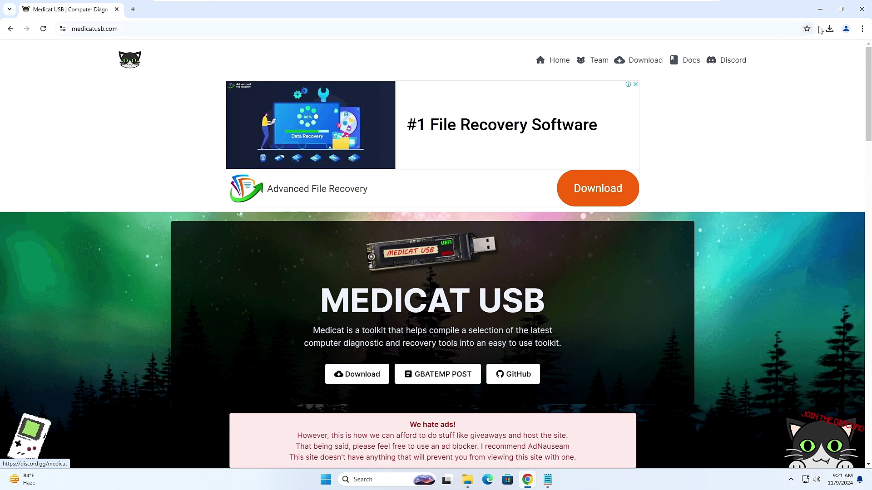
pyautogui.click(820, 10)
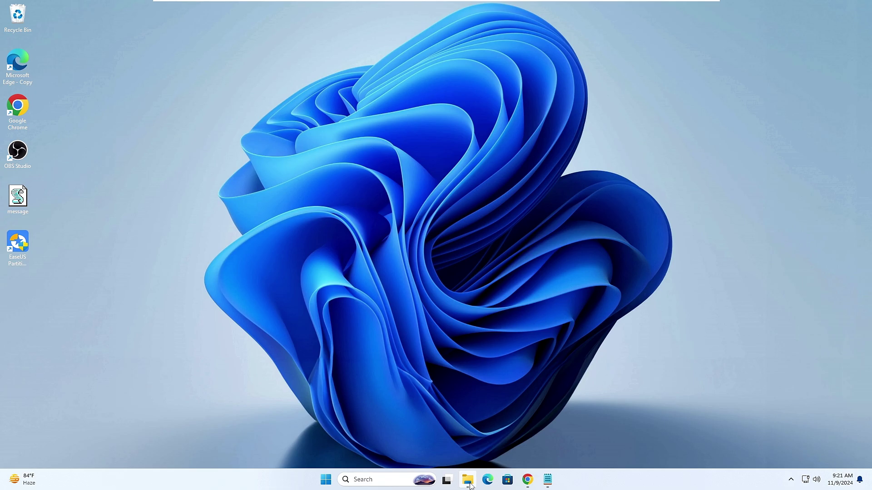
pyautogui.moveTo(470, 486)
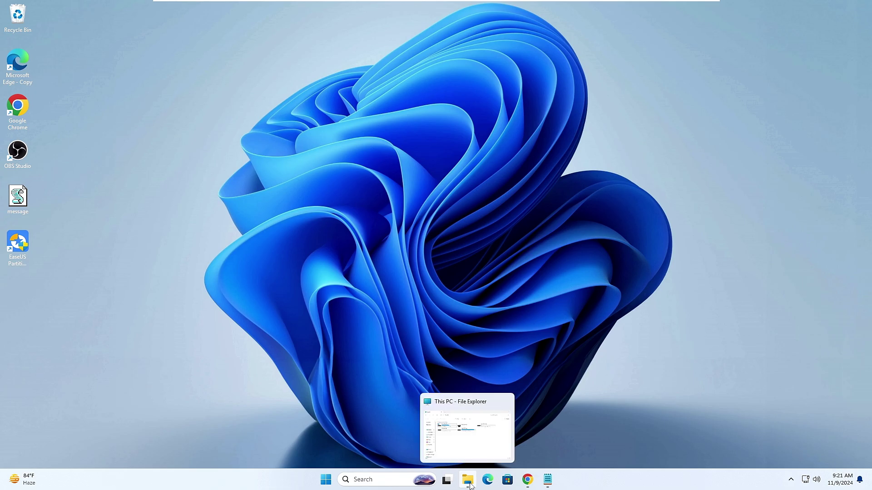
pyautogui.click(471, 485)
pyautogui.click(470, 486)
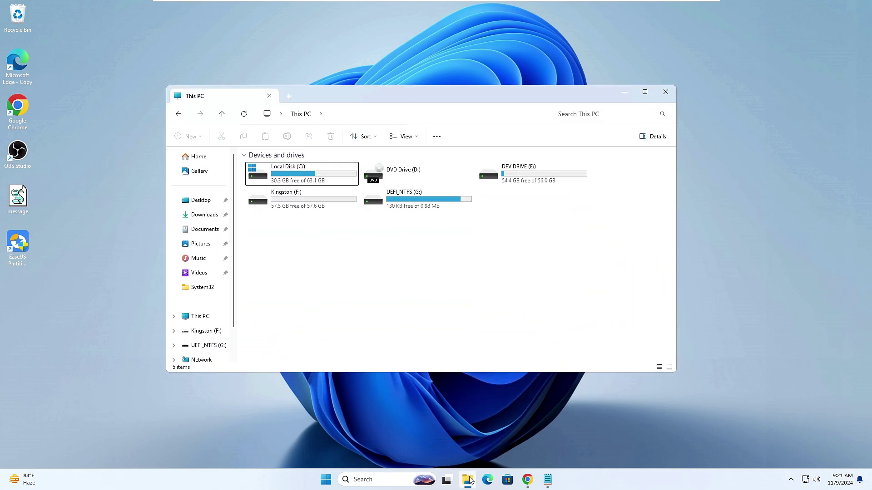
pyautogui.click(303, 210)
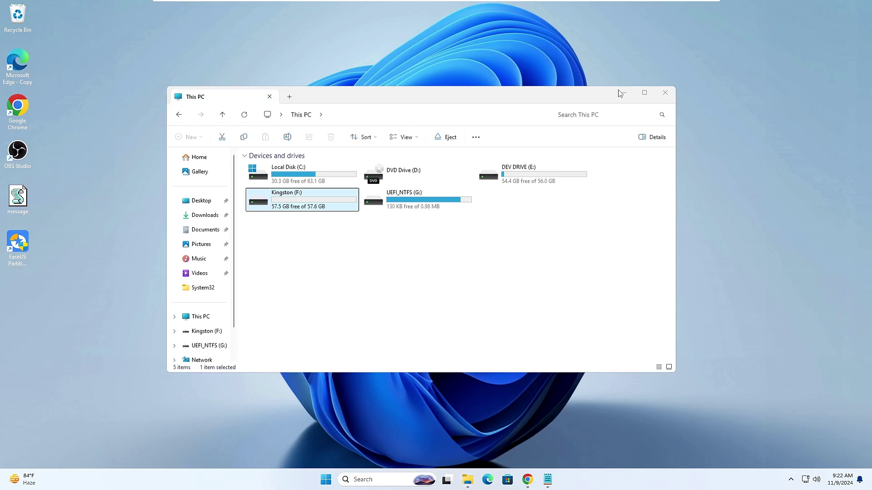
pyautogui.click(730, 33)
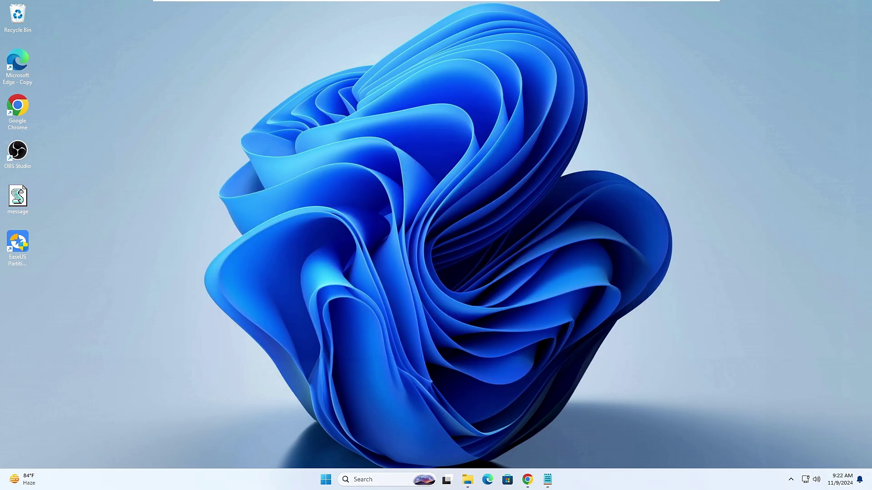
# Open Virus & threat protection's Manage settings via a Windows search for 'virus'.
pyautogui.press('super+s')
pyautogui.write('virus')
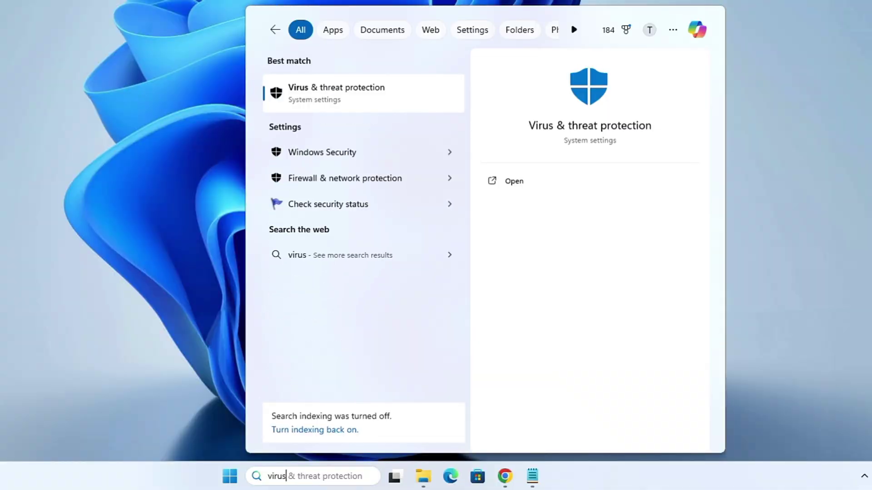
pyautogui.press('Return')
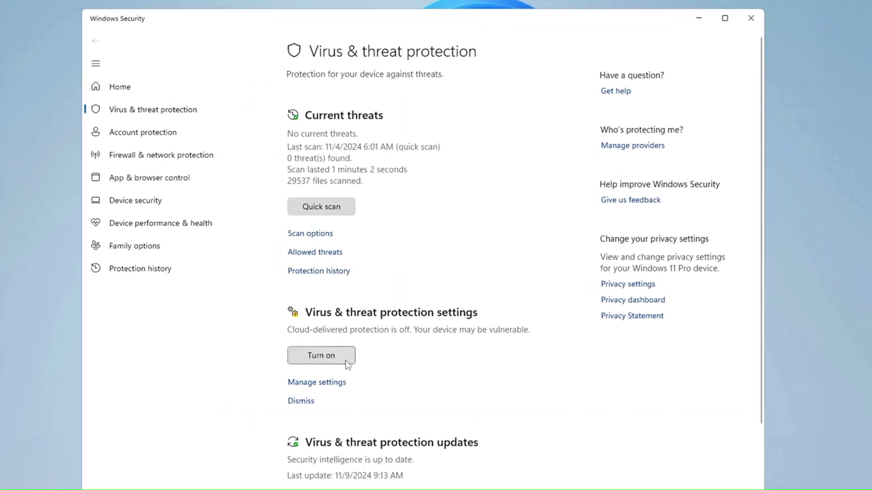
pyautogui.click(329, 384)
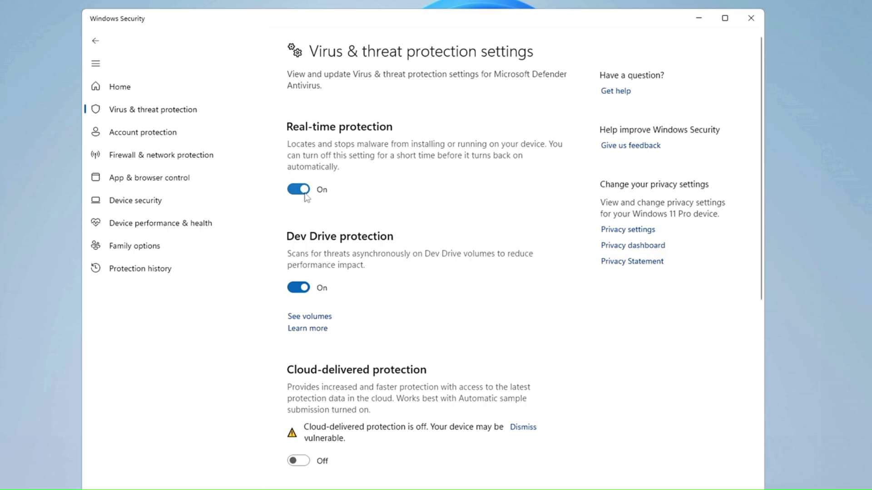
# Switch Real-time protection off, approve the permission prompt, and minimize Windows Security.
pyautogui.click(304, 191)
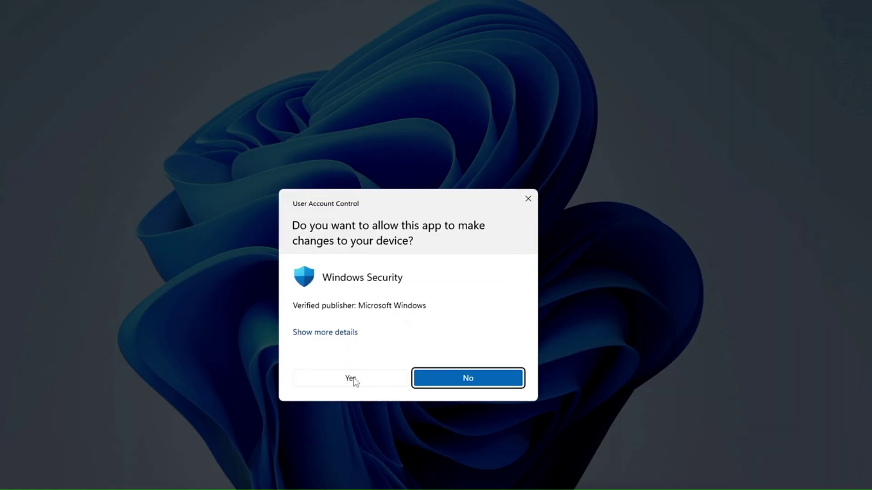
pyautogui.click(353, 381)
pyautogui.scroll(-8, 327, 348)
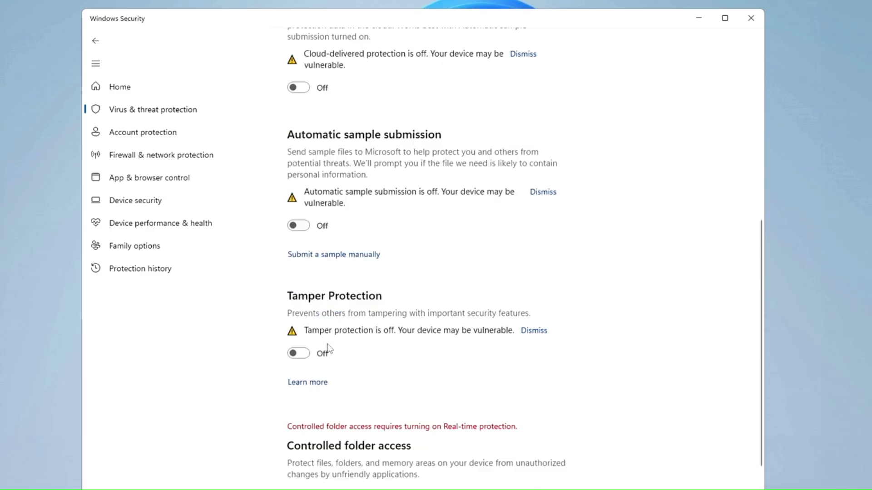
pyautogui.scroll(-2, 327, 350)
pyautogui.scroll(6, 299, 443)
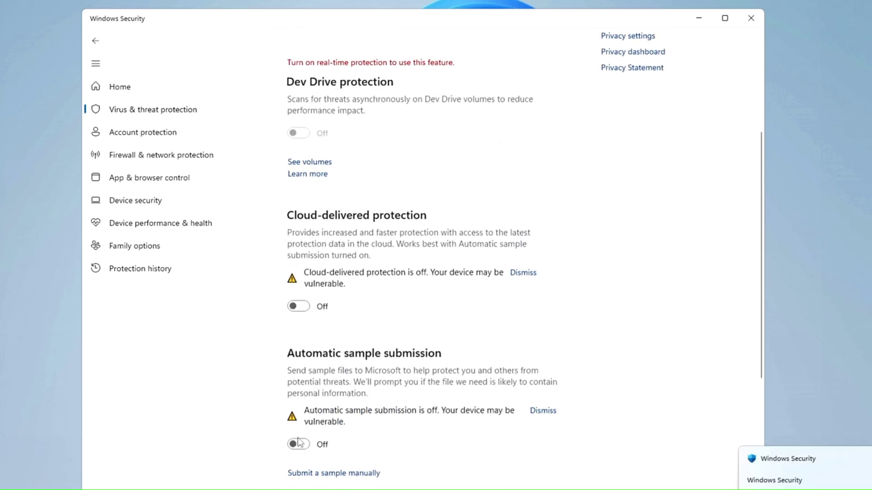
pyautogui.scroll(-7, 364, 370)
pyautogui.scroll(5, 363, 369)
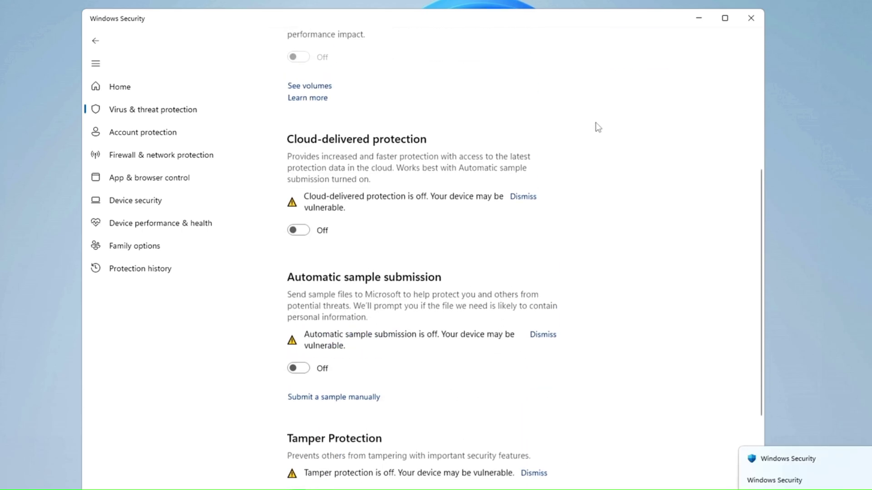
pyautogui.click(698, 18)
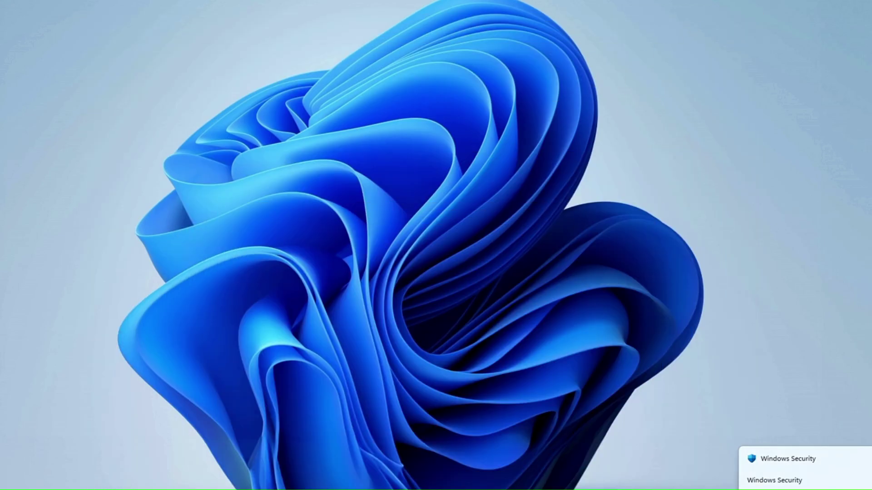
pyautogui.moveTo(518, 480)
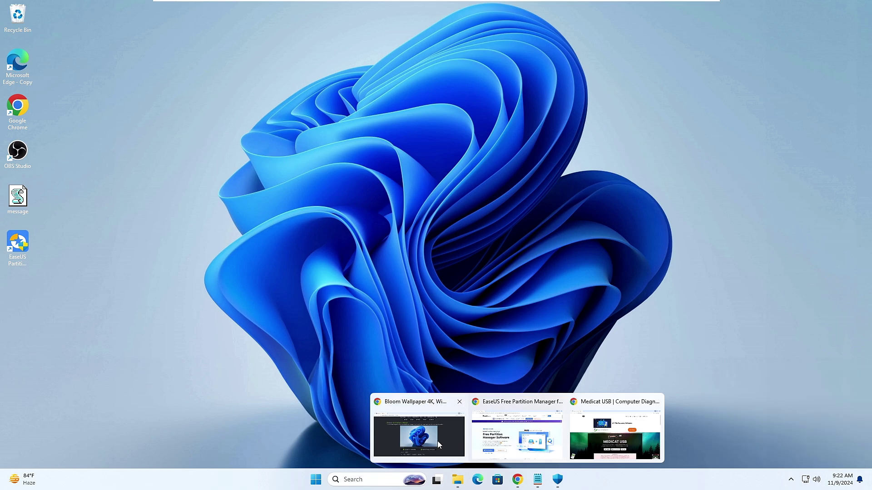
# Download Medicat_Installer.bat from the Windows installer button in medicatusb.com's downloads section.
pyautogui.click(594, 428)
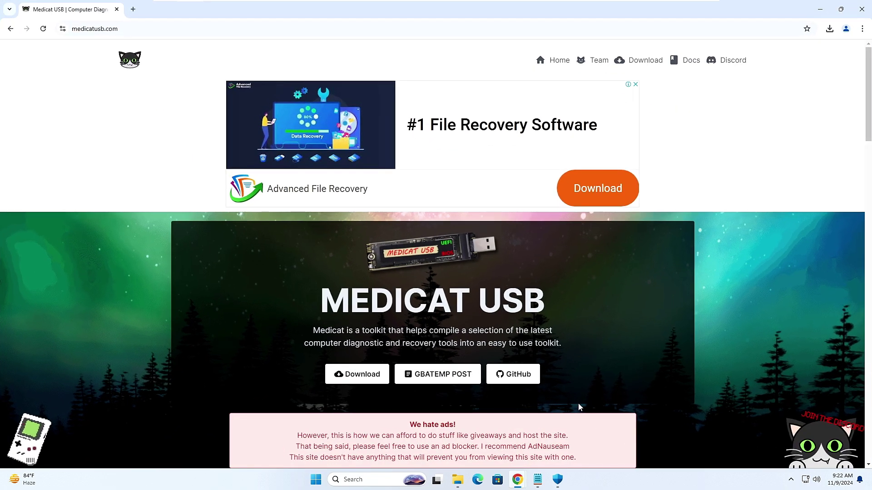
pyautogui.scroll(-2, 456, 343)
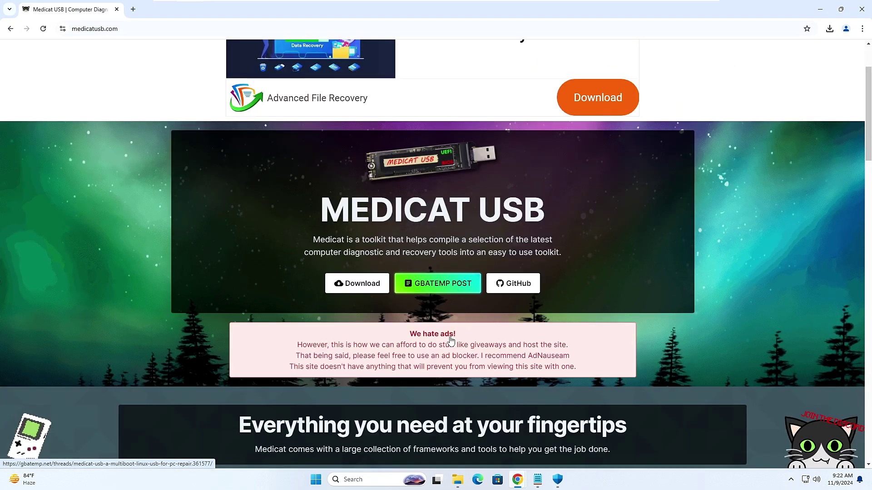
pyautogui.click(360, 285)
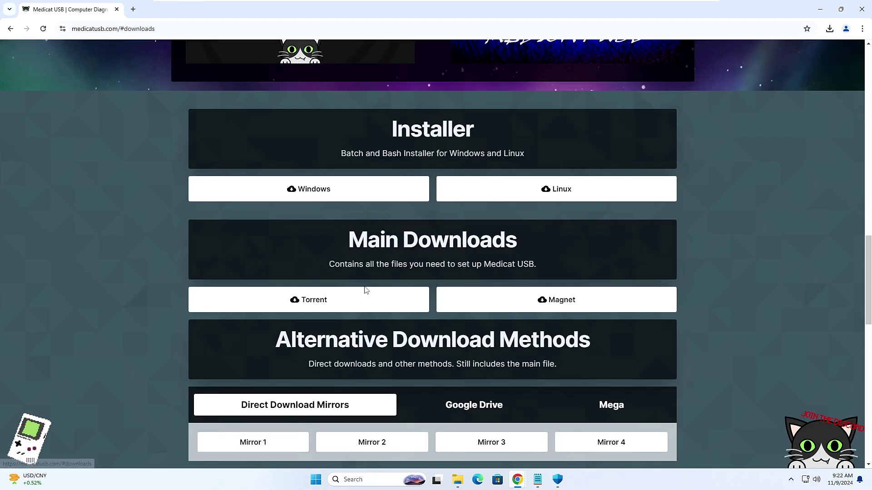
pyautogui.moveTo(335, 154); pyautogui.dragTo(527, 160)
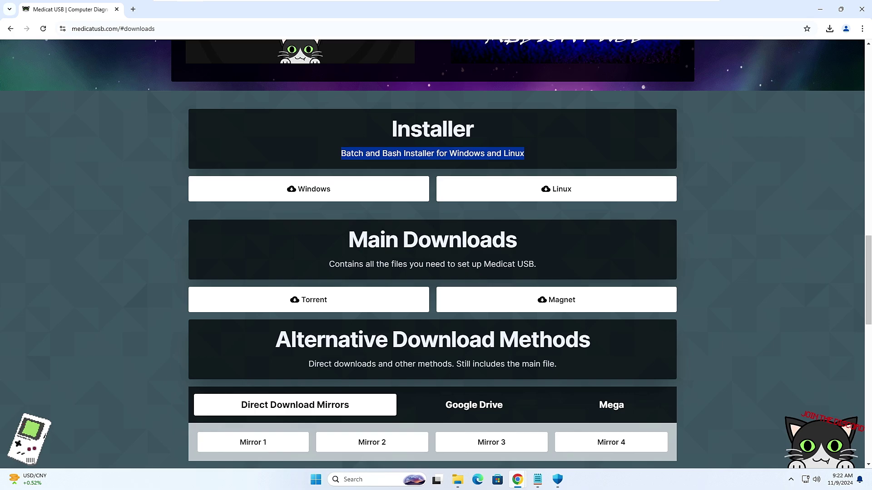
pyautogui.click(320, 196)
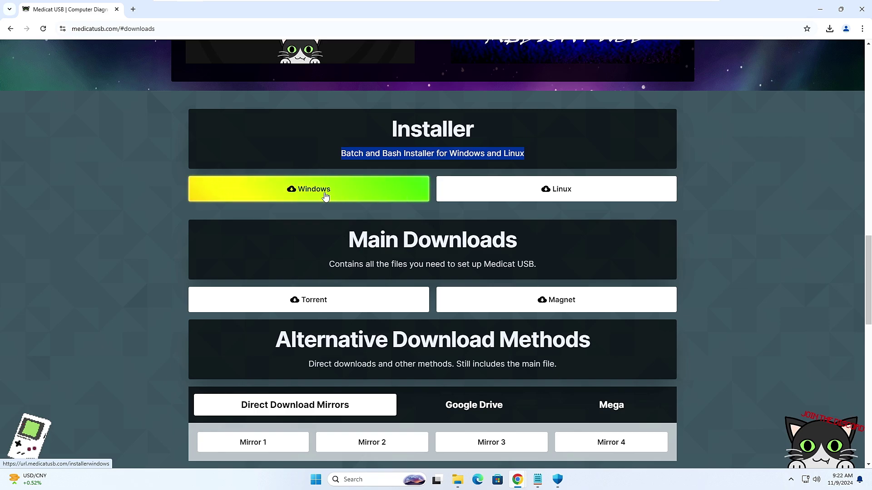
pyautogui.click(325, 196)
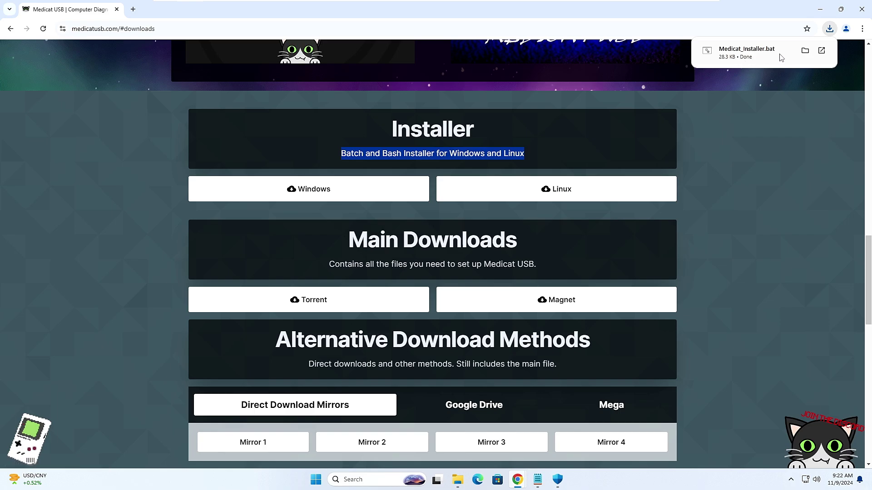
# Run Medicat_Installer.bat from Downloads as administrator, choosing Run anyway at SmartScreen and approving UAC.
pyautogui.click(805, 50)
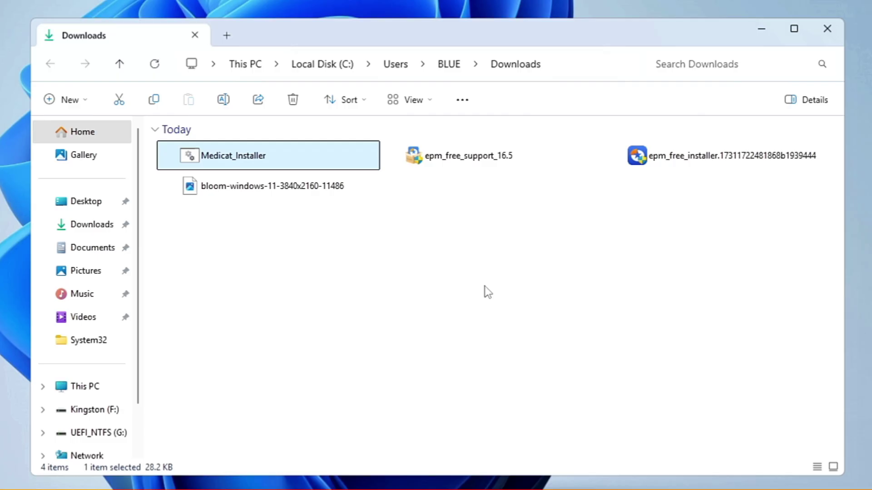
pyautogui.rightClick(271, 157)
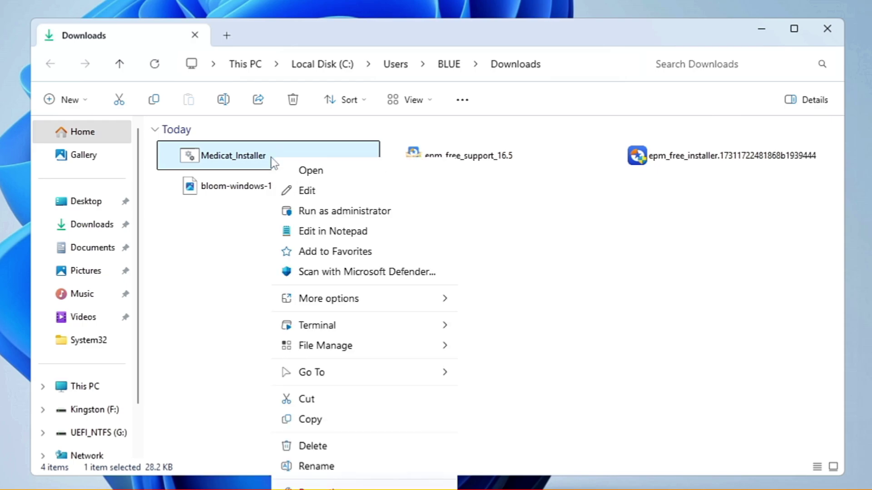
pyautogui.click(340, 211)
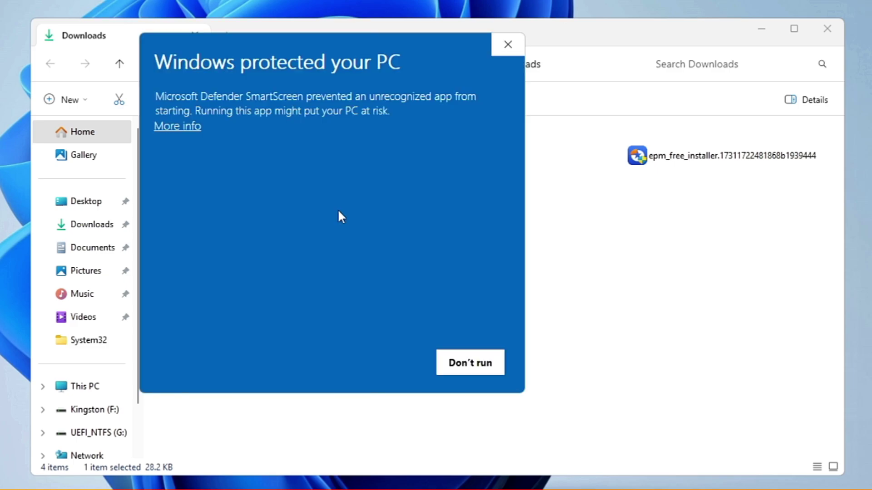
pyautogui.click(192, 129)
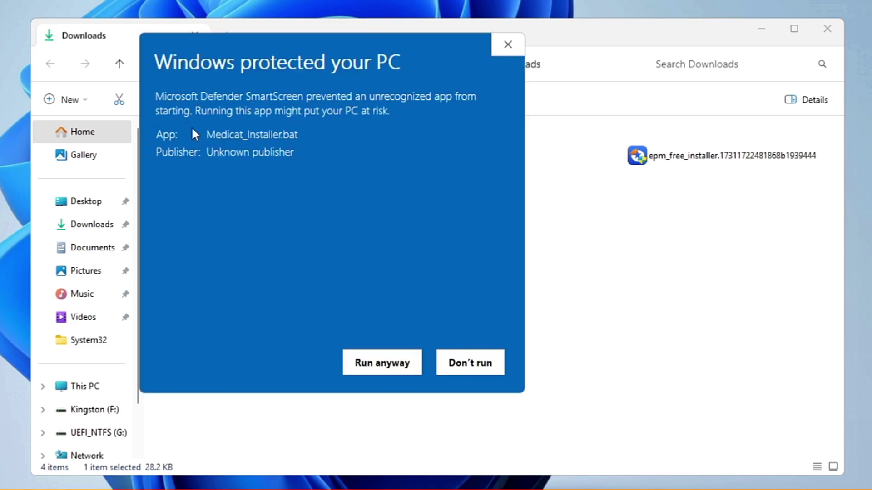
pyautogui.click(365, 367)
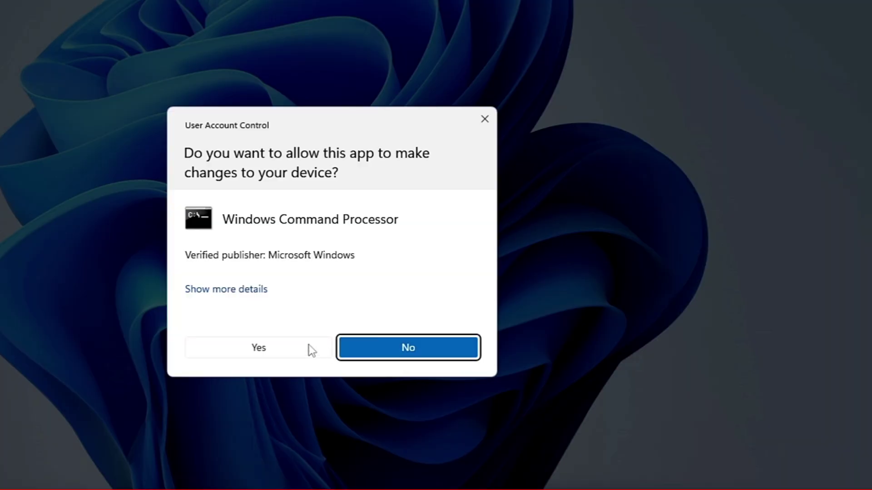
pyautogui.click(278, 353)
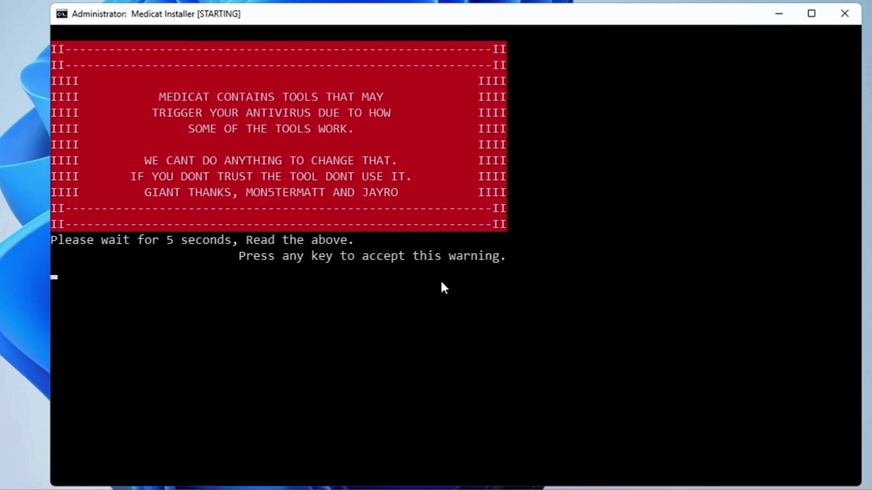
# Resize and reposition the installer console, accept the antivirus warning, and pass the file check screen.
pyautogui.moveTo(853, 484); pyautogui.dragTo(567, 362)
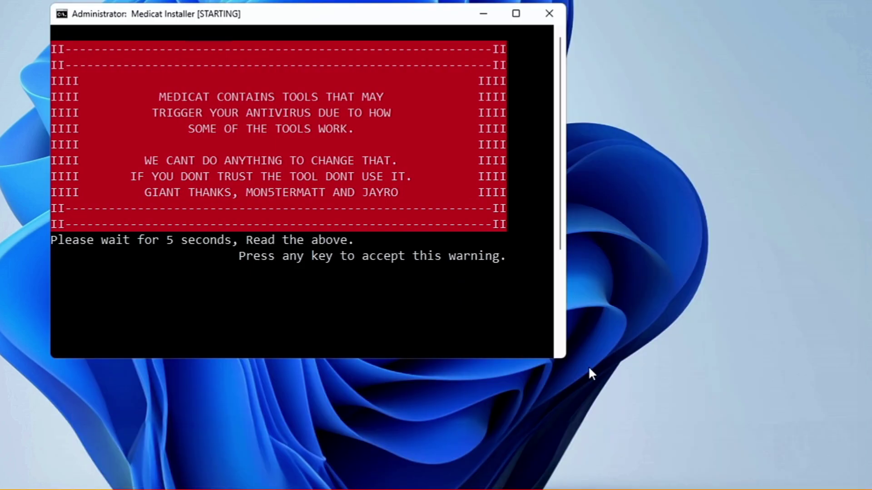
pyautogui.moveTo(352, 21); pyautogui.dragTo(395, 64)
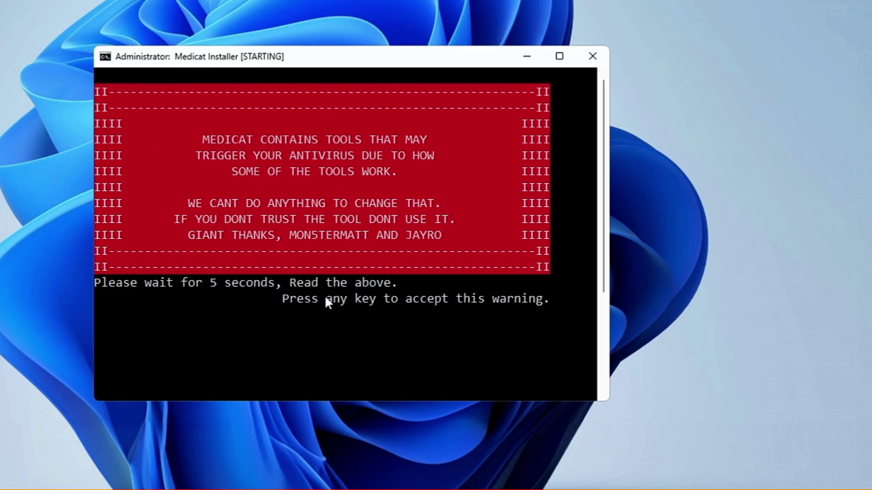
pyautogui.click(155, 314)
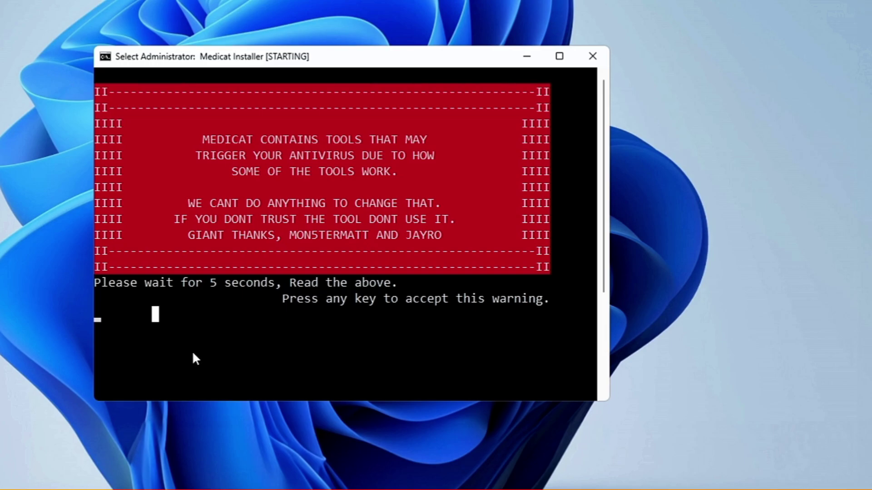
pyautogui.press('Return')
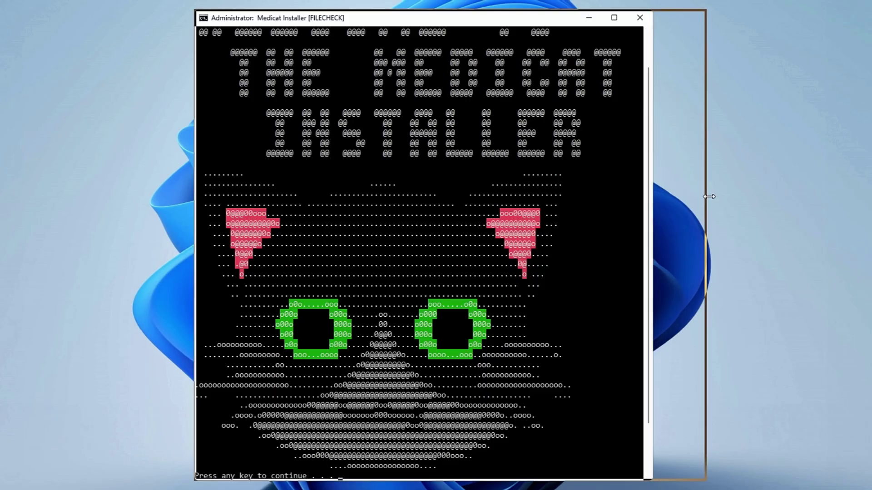
pyautogui.click(656, 240)
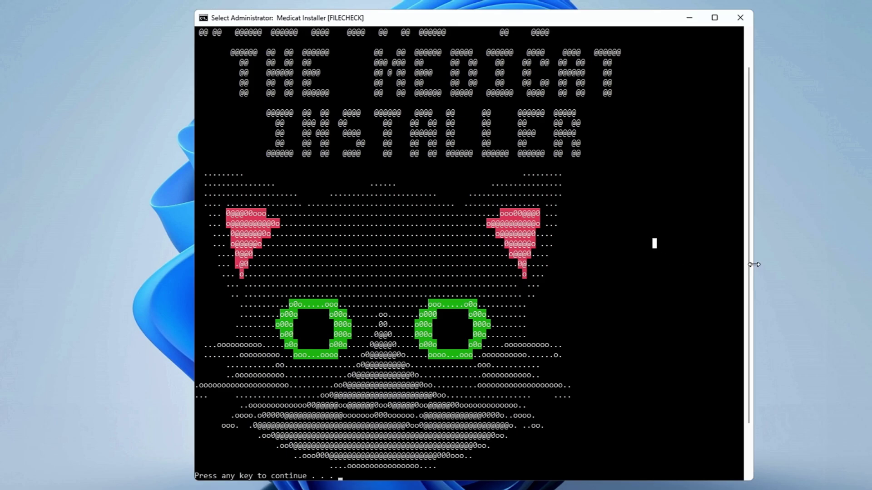
pyautogui.moveTo(753, 268); pyautogui.dragTo(710, 281)
pyautogui.press('Return')
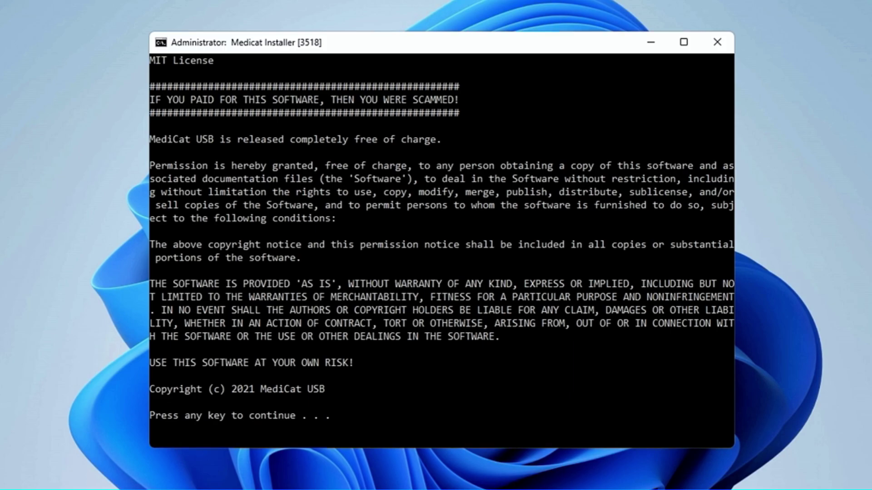
# Continue past the MIT License notice and enlarge the console to show the version 3518 menu.
pyautogui.click(491, 419)
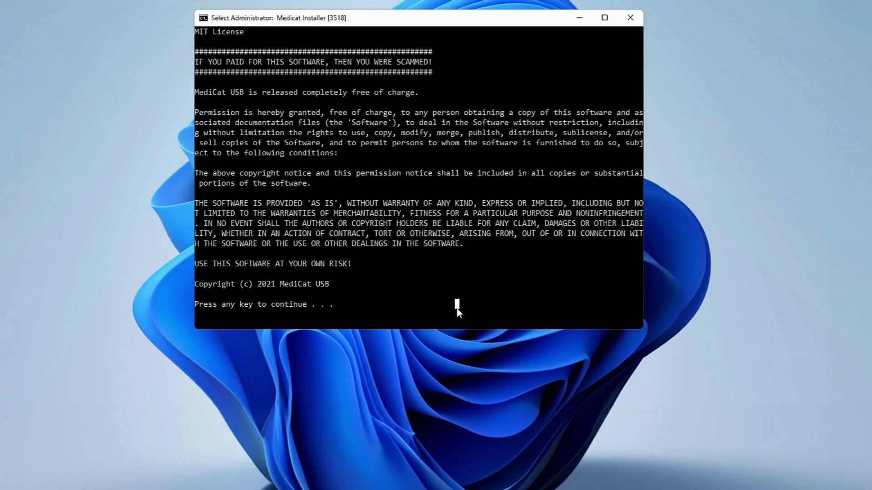
pyautogui.press('Return')
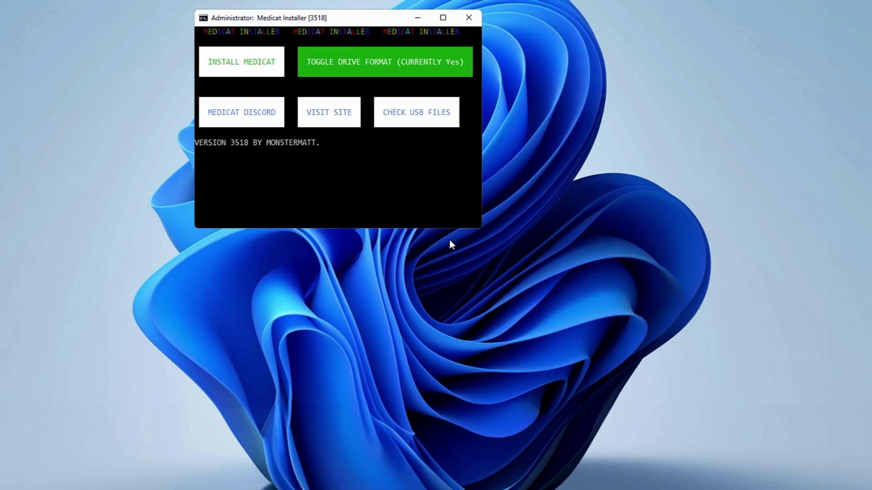
pyautogui.moveTo(482, 231); pyautogui.dragTo(584, 298)
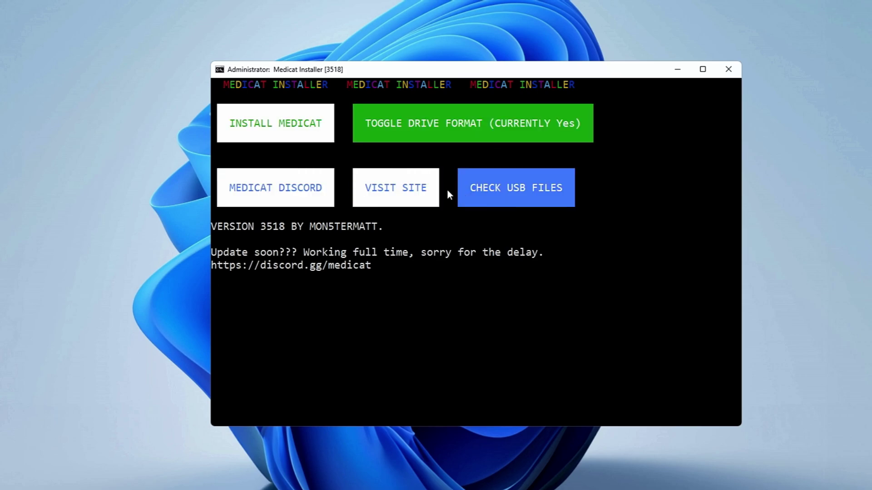
# Choose INSTALL MEDICAT and pick Kingston (F:) as the target in Browse For Folder.
pyautogui.click(282, 127)
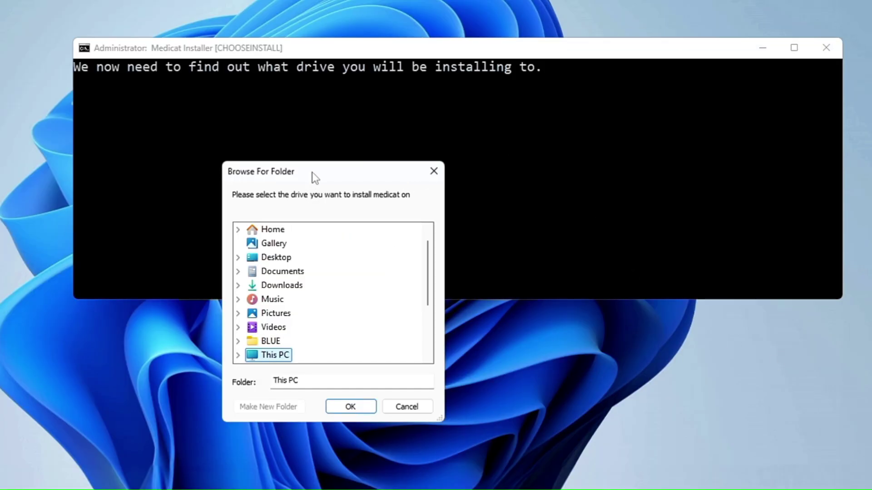
pyautogui.moveTo(312, 173); pyautogui.dragTo(379, 103)
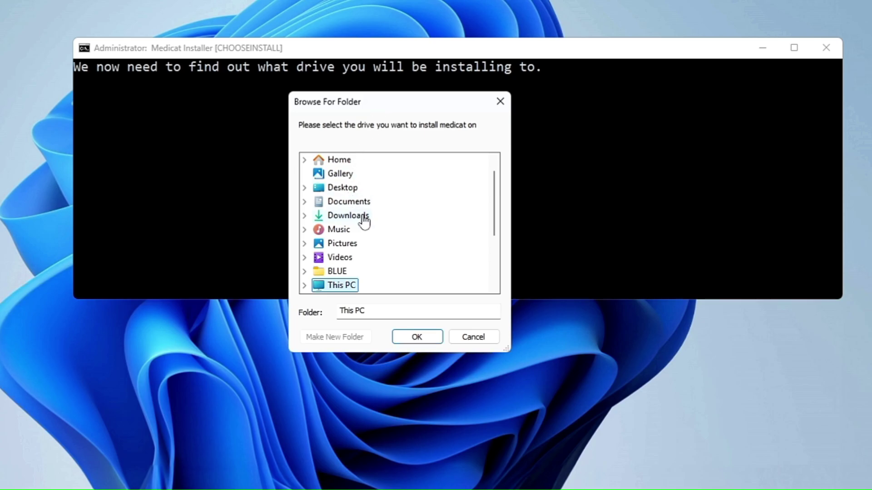
pyautogui.scroll(-2, 364, 222)
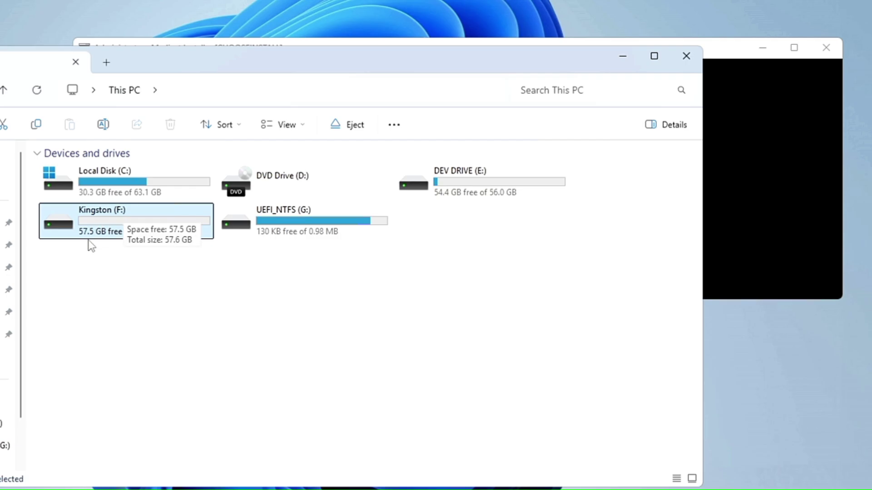
pyautogui.click(623, 58)
pyautogui.click(363, 248)
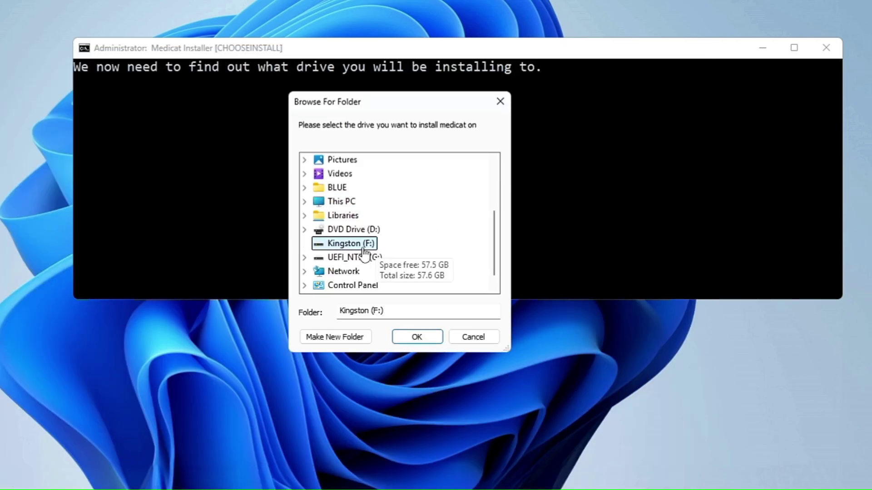
pyautogui.click(417, 342)
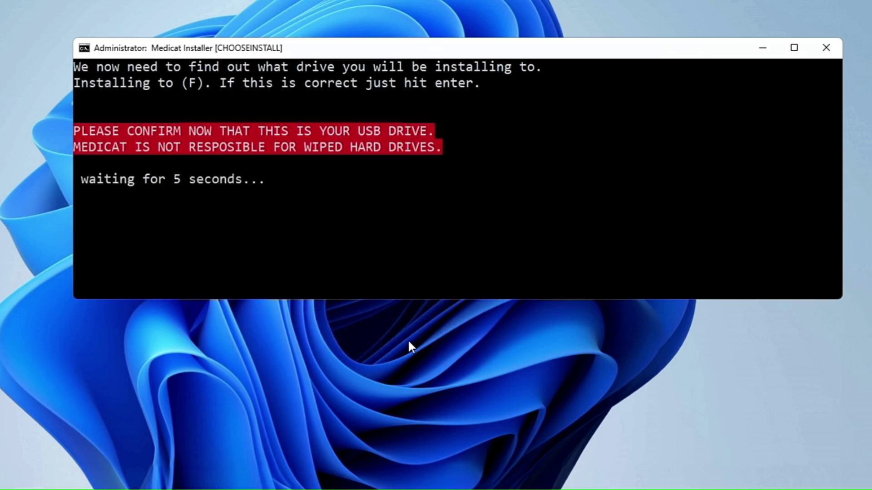
# Check the drive in File Explorer and return to the installer through the confirmation countdown.
pyautogui.click(292, 227)
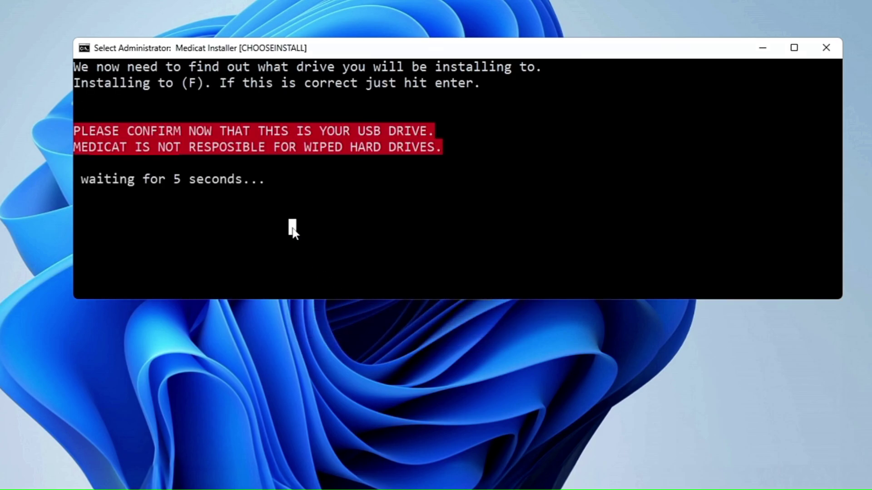
pyautogui.rightClick(292, 227)
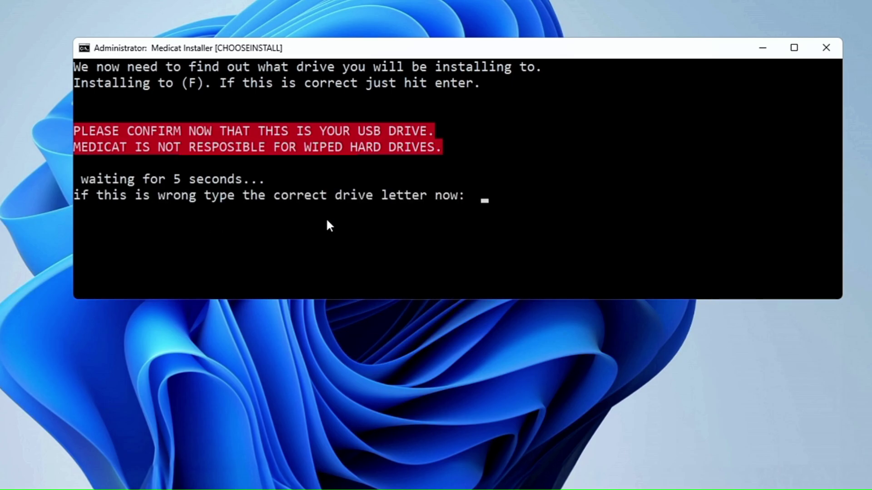
pyautogui.hotkey('alt', 'Tab')
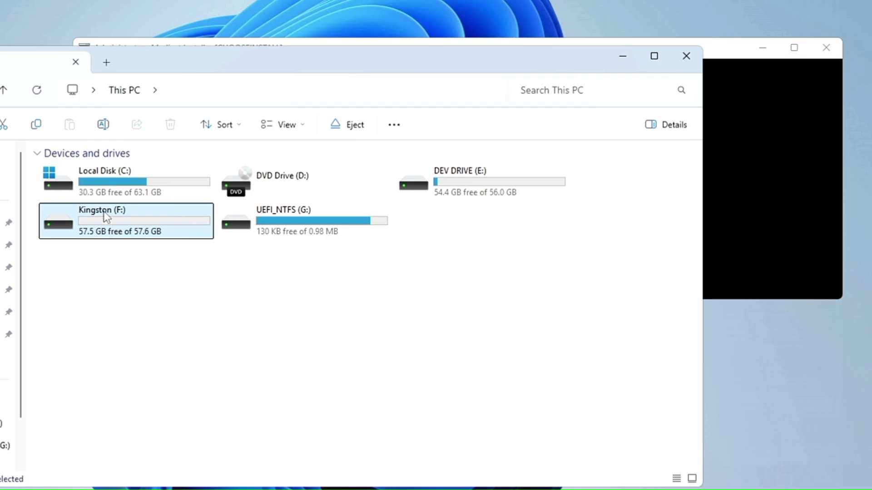
pyautogui.click(622, 57)
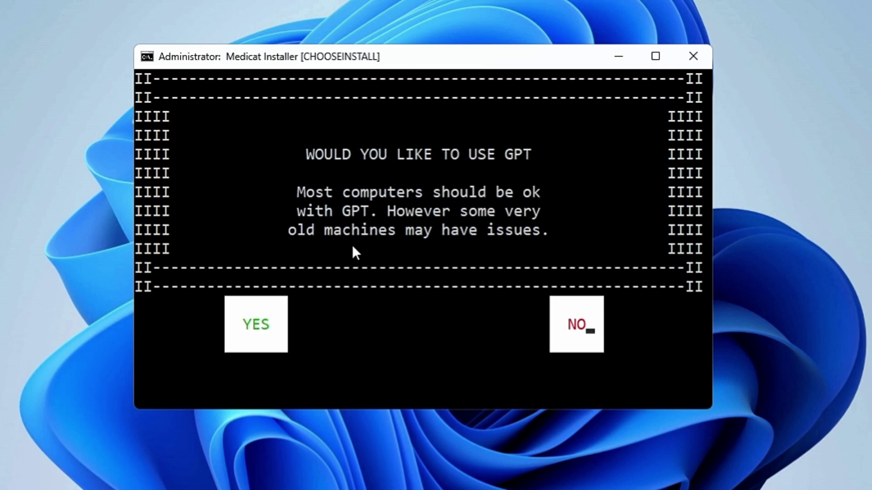
# Answer YES to the GPT prompt and YES to the Secure Boot prompt.
pyautogui.click(261, 327)
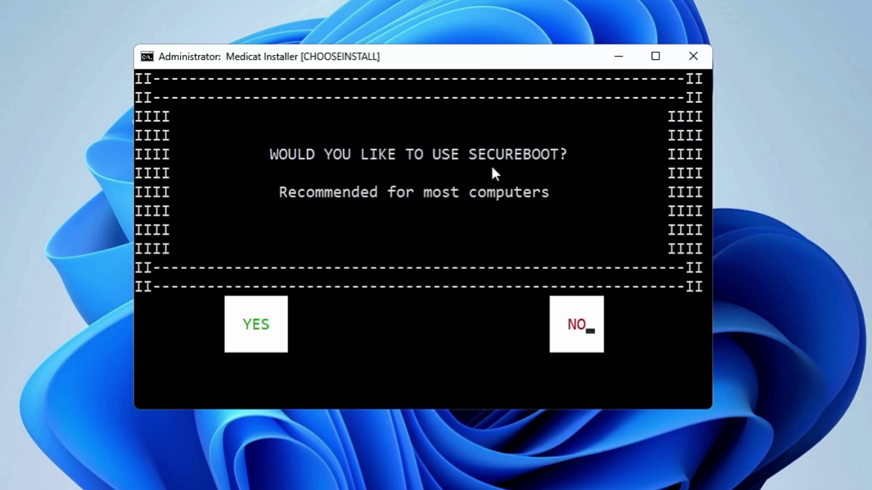
pyautogui.click(266, 331)
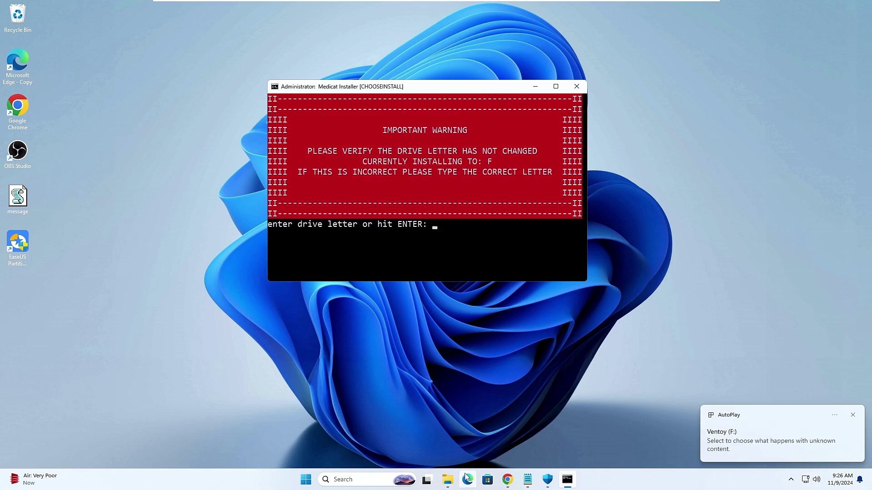
# Check Ventoy (F:) in This PC, then accept drive letter F in the installer console.
pyautogui.moveTo(447, 485)
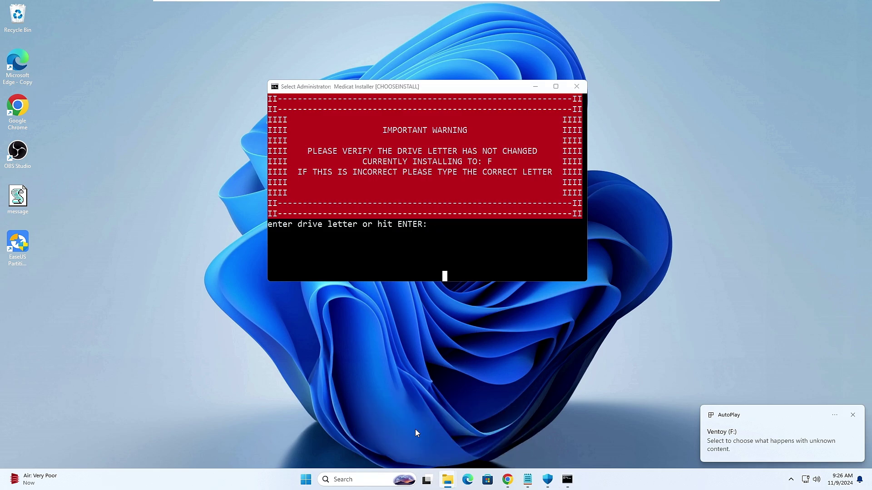
pyautogui.click(415, 429)
pyautogui.click(291, 196)
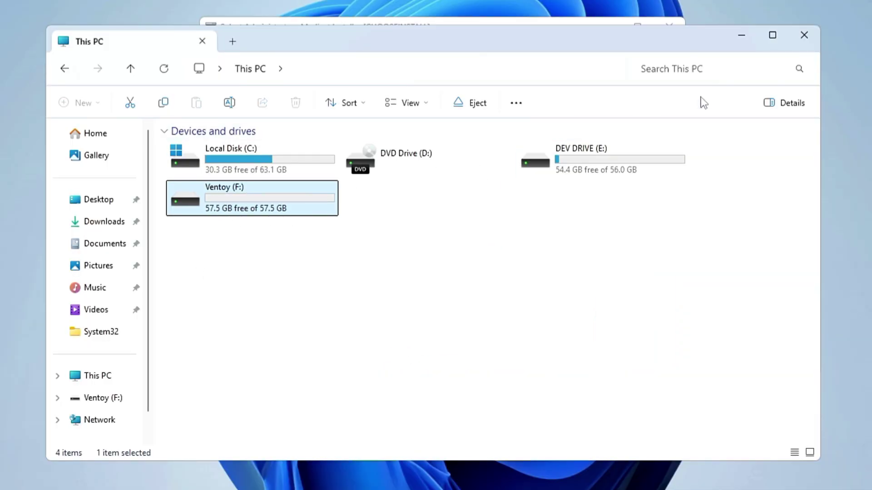
pyautogui.click(743, 44)
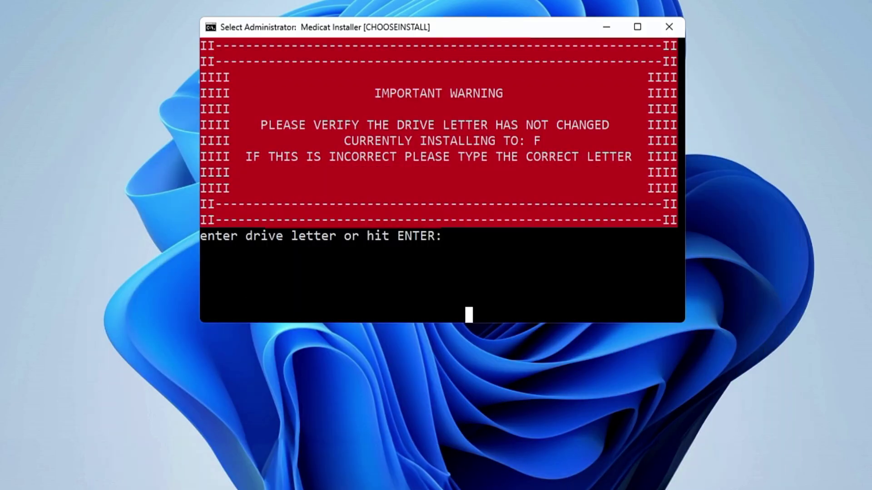
pyautogui.click(482, 243)
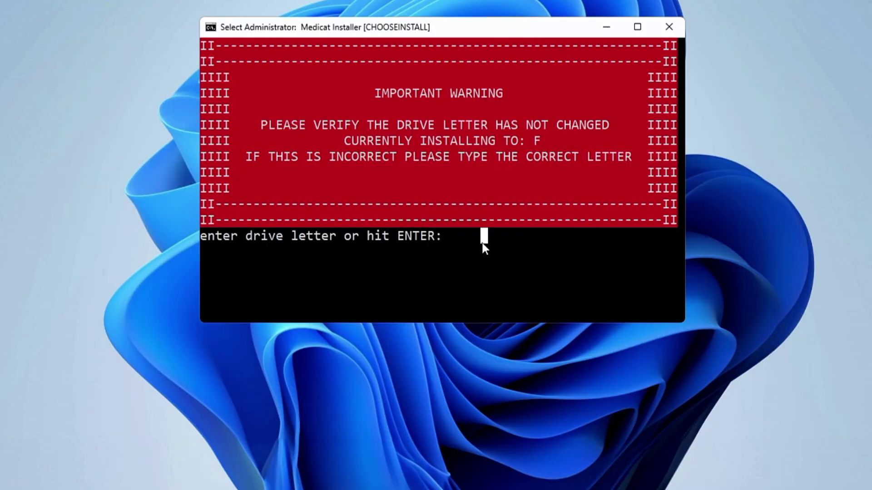
pyautogui.press('Return')
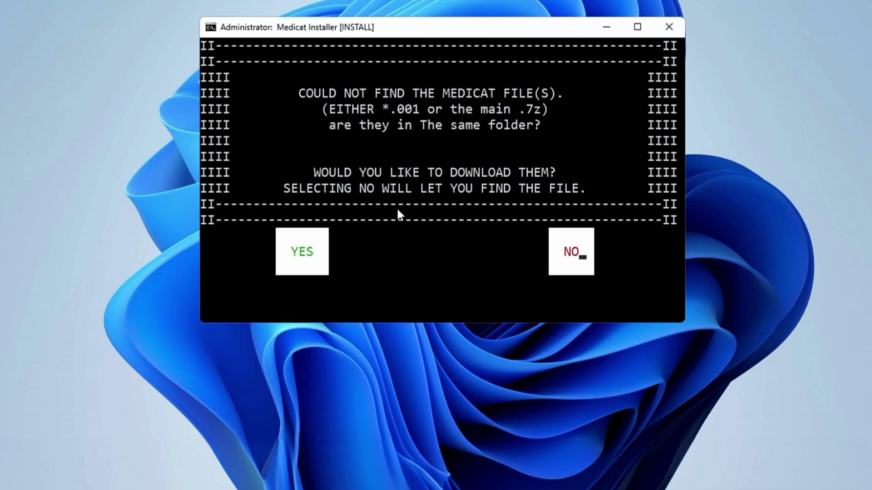
# Accept downloading the missing Medicat files and fetch the 21 GiB download by torrent.
pyautogui.click(296, 255)
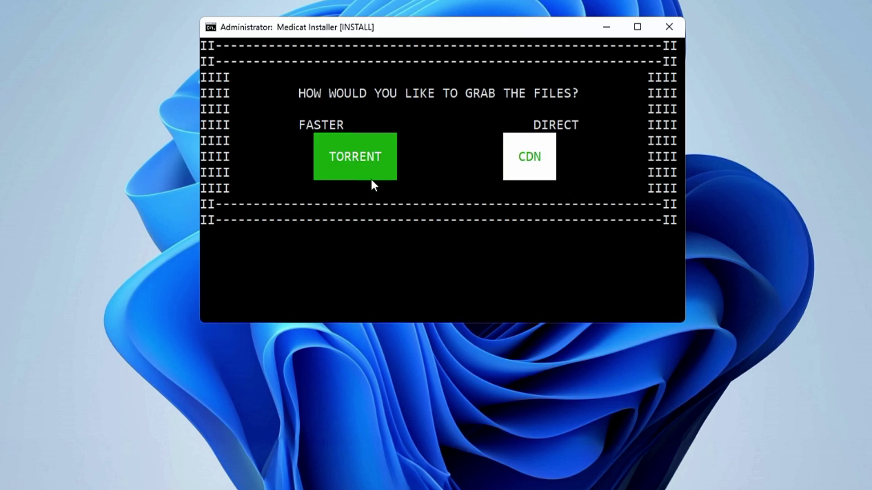
pyautogui.click(356, 159)
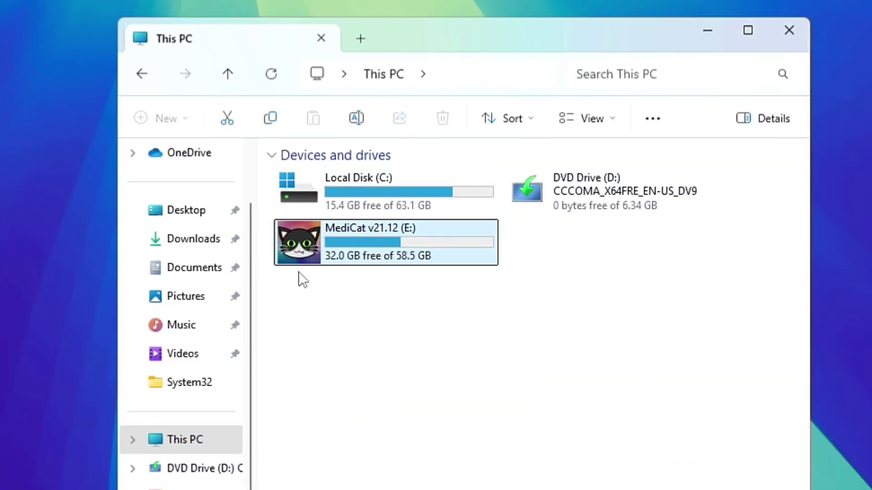
# Check the MediCat (E:) drive's properties to see how much space is used.
pyautogui.rightClick(409, 258)
pyautogui.hotkey('alt', 'Return')
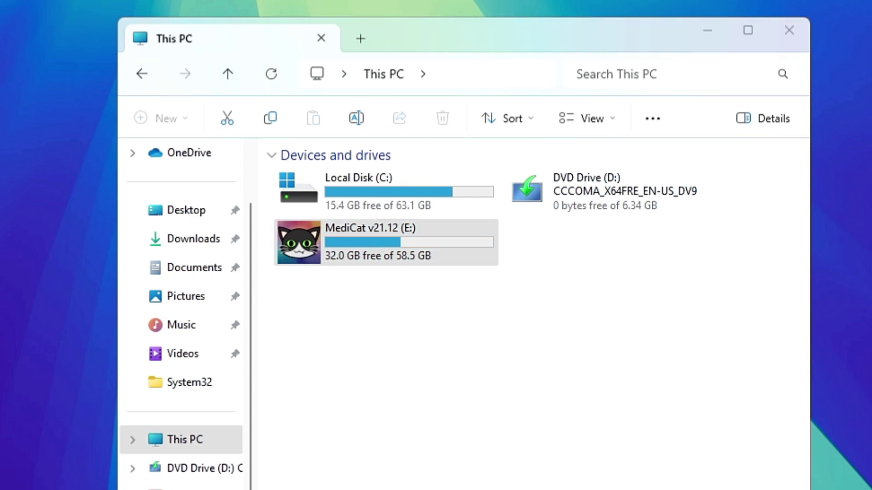
pyautogui.moveTo(589, 267); pyautogui.dragTo(564, 176)
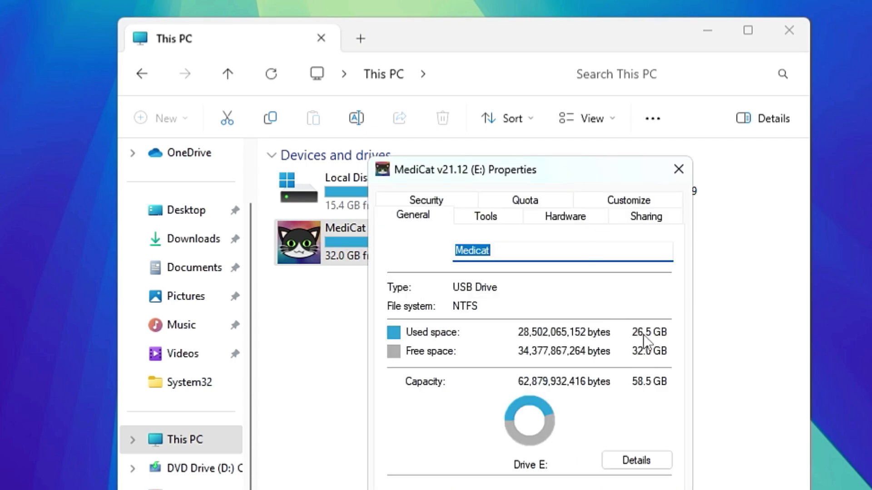
pyautogui.click(677, 168)
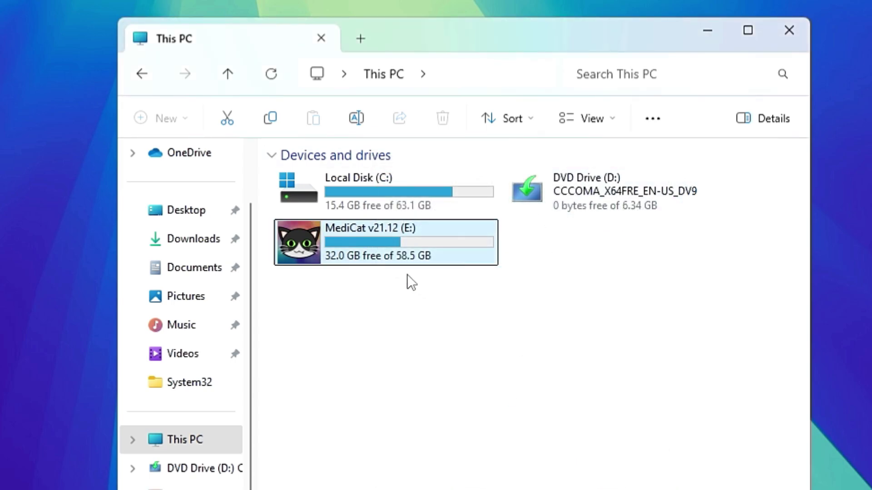
# Open the MediCat drive and look through Antivirus, Backup, Diagnostic_Tools and Live_Operating_Systems folders.
pyautogui.doubleClick(396, 243)
pyautogui.click(323, 179)
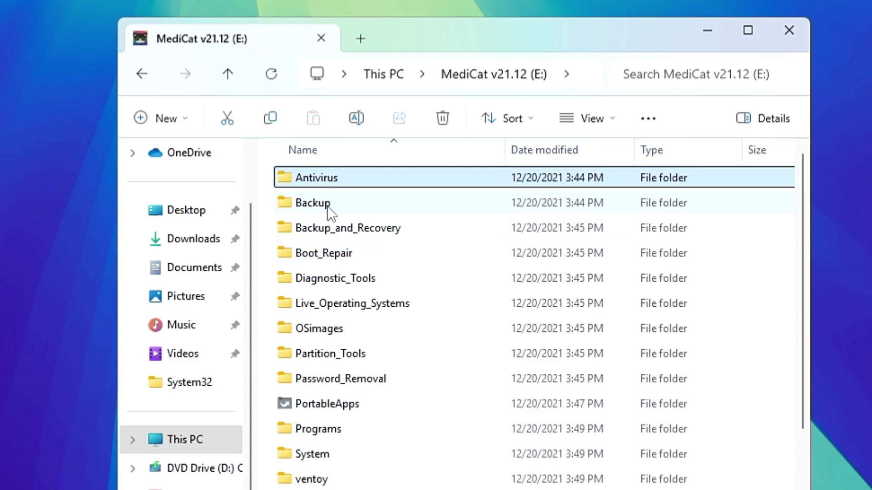
pyautogui.click(326, 210)
pyautogui.click(339, 234)
pyautogui.click(337, 277)
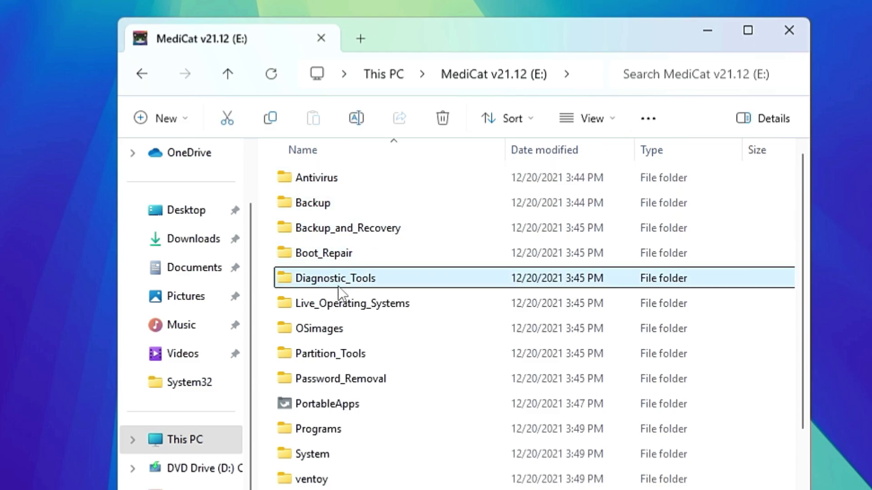
pyautogui.click(343, 303)
pyautogui.doubleClick(342, 303)
pyautogui.click(141, 74)
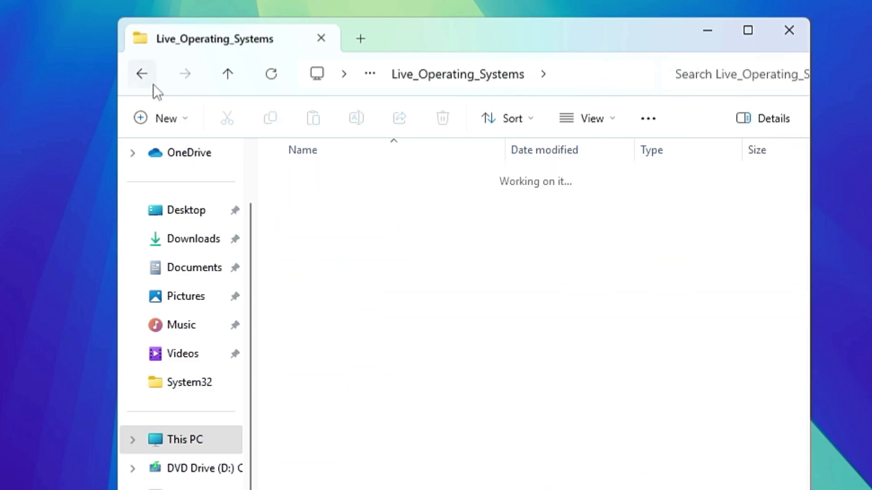
pyautogui.scroll(-1, 372, 361)
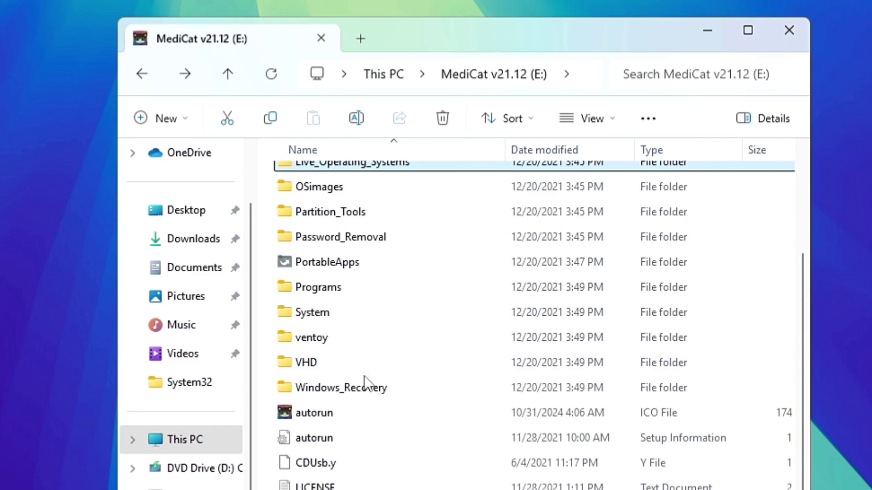
# Browse past Password_Removal, Partition_Tools and System, then open ventoy and its theme folder.
pyautogui.click(343, 231)
pyautogui.click(347, 216)
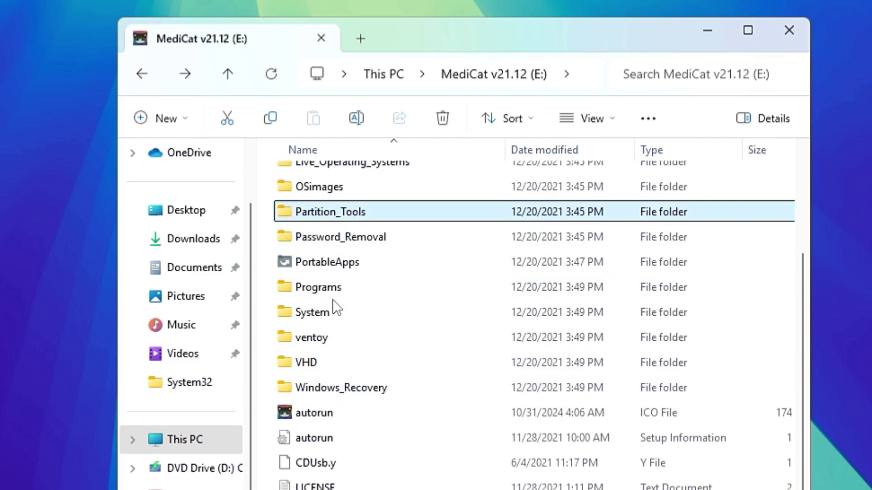
pyautogui.click(325, 317)
pyautogui.doubleClick(326, 343)
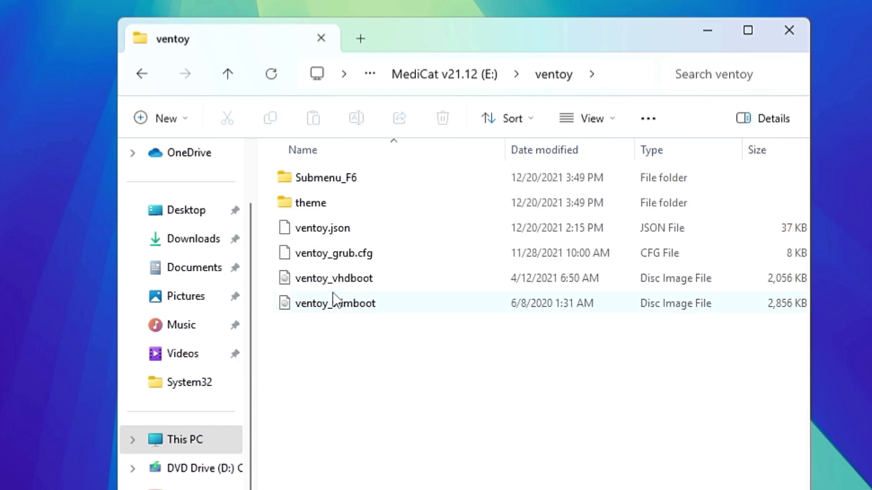
pyautogui.doubleClick(330, 203)
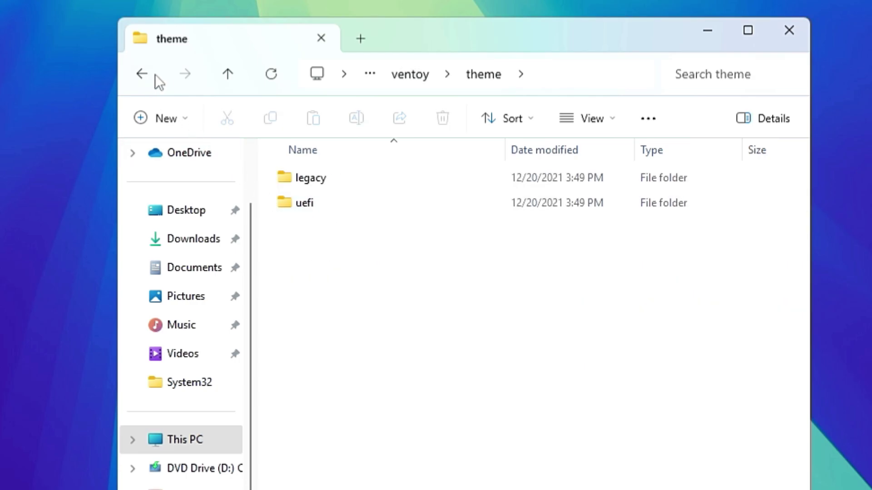
# Go back from theme to ventoy, then up to the MediCat (E:) drive root.
pyautogui.click(151, 74)
pyautogui.click(330, 180)
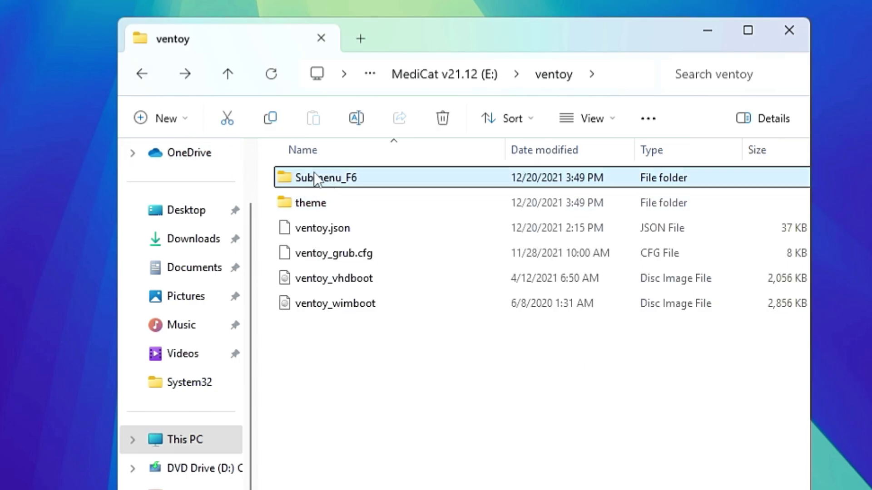
pyautogui.click(140, 76)
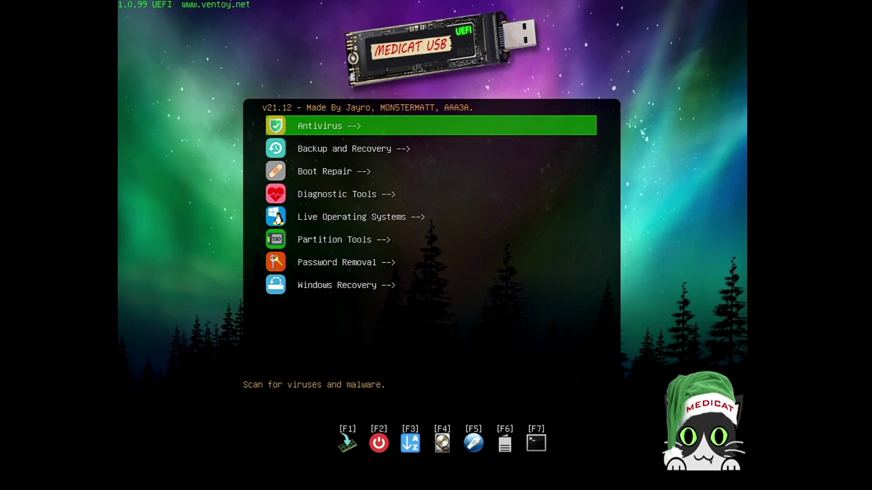
# Open Antivirus in the boot menu, then Malwarebytes, and boot Malwarebytes Bootable.
pyautogui.press('Down')
pyautogui.press('Down')
pyautogui.press('Down')
pyautogui.press('Down')
pyautogui.press('Down')
pyautogui.press('Down')
pyautogui.press('Down')
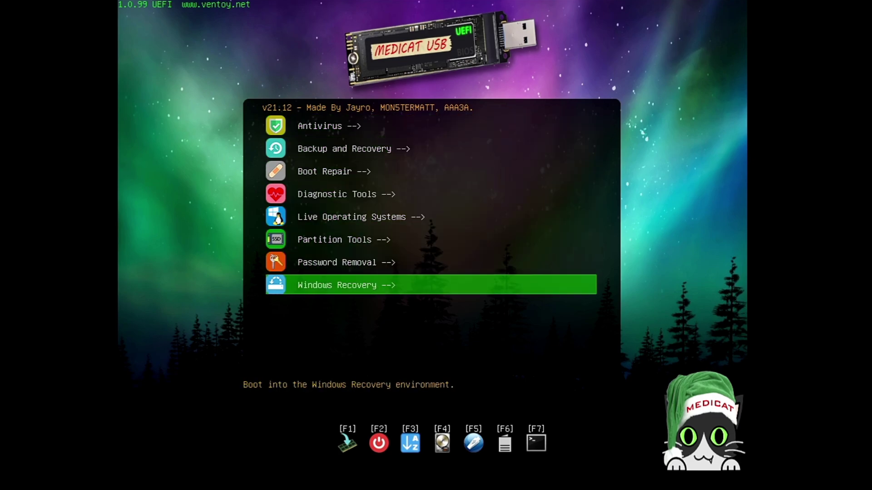
pyautogui.press('Up')
pyautogui.press('Up')
pyautogui.press('Up')
pyautogui.press('Up')
pyautogui.press('Up')
pyautogui.press('Up')
pyautogui.press('Up')
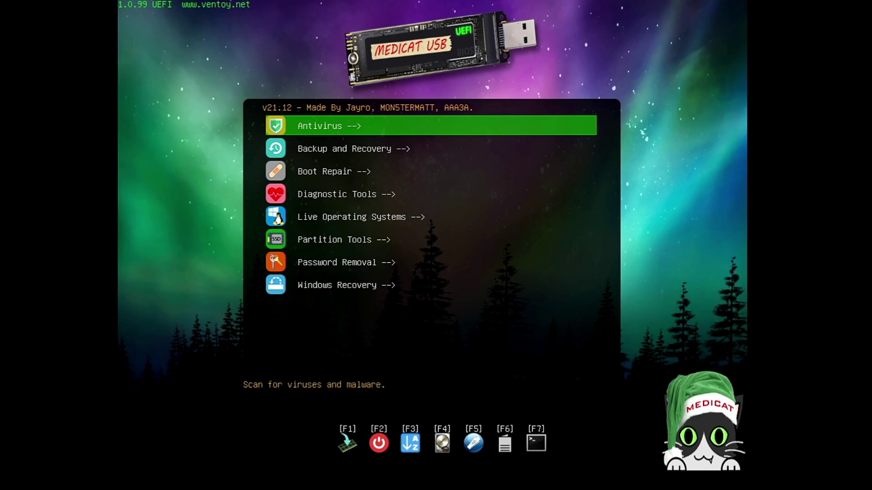
pyautogui.press('Return')
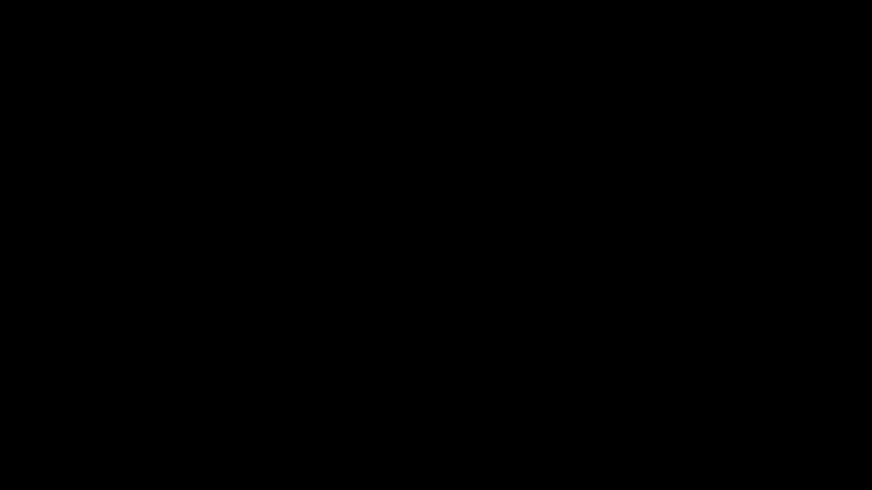
pyautogui.press('Down')
pyautogui.press('Return')
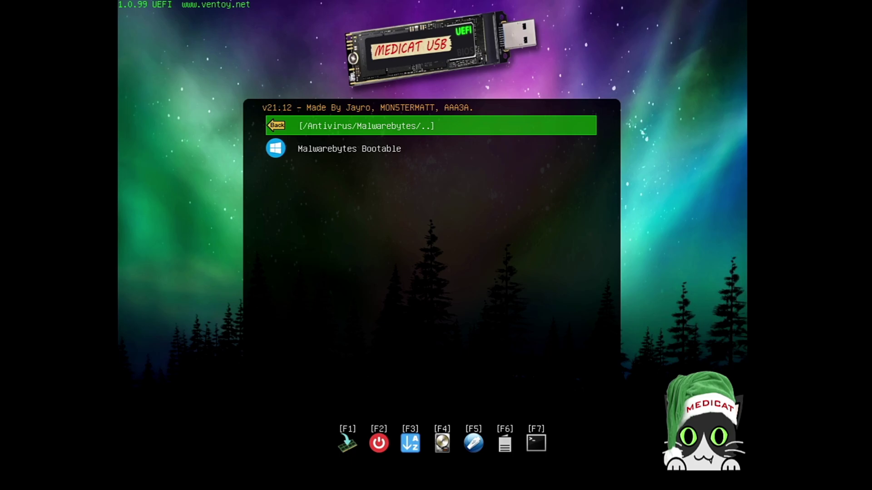
pyautogui.press('Down')
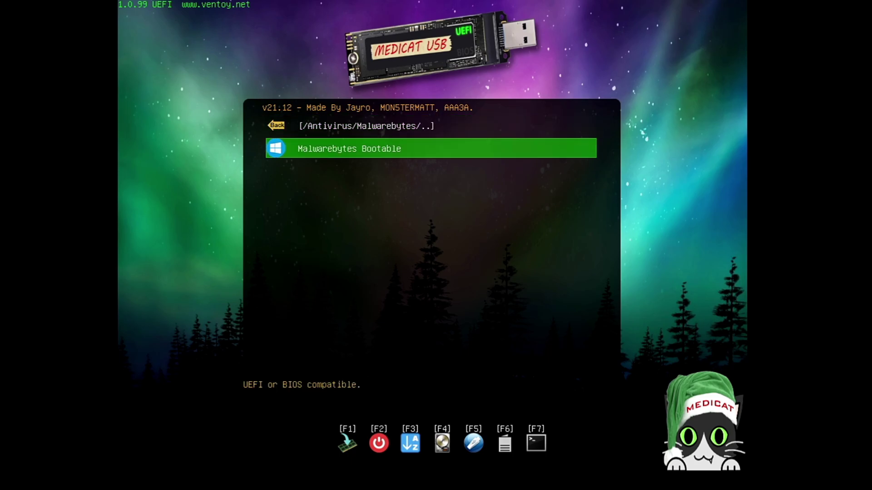
pyautogui.press('Return')
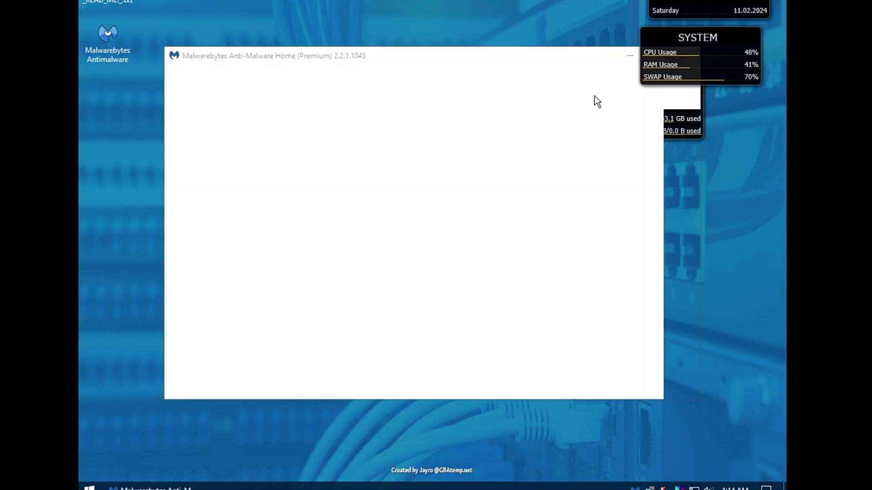
# Arrange the Malwarebytes window and DISKS widget, then start a Scan Now threat scan.
pyautogui.moveTo(574, 59); pyautogui.dragTo(487, 138)
pyautogui.moveTo(589, 94); pyautogui.dragTo(667, 106)
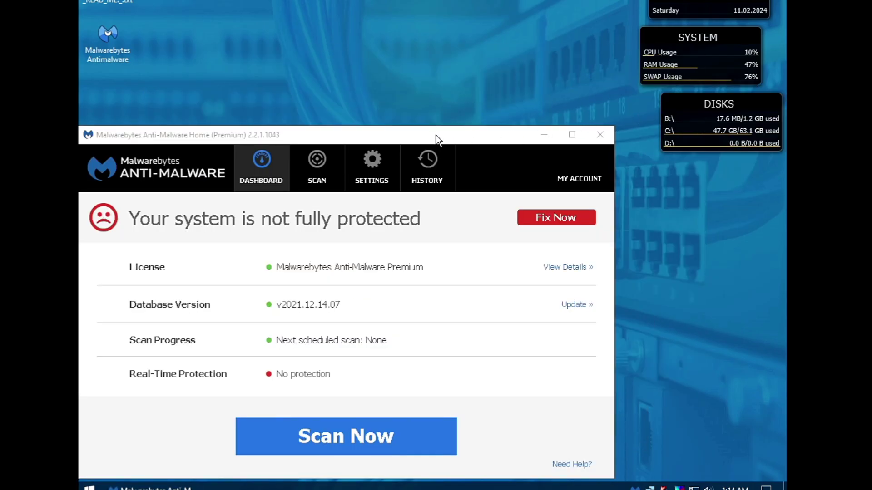
pyautogui.moveTo(437, 134); pyautogui.dragTo(521, 19)
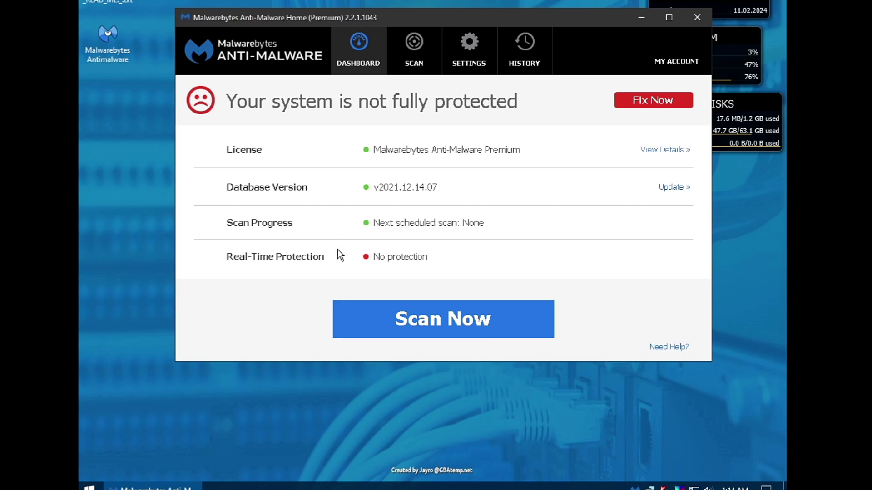
pyautogui.click(402, 335)
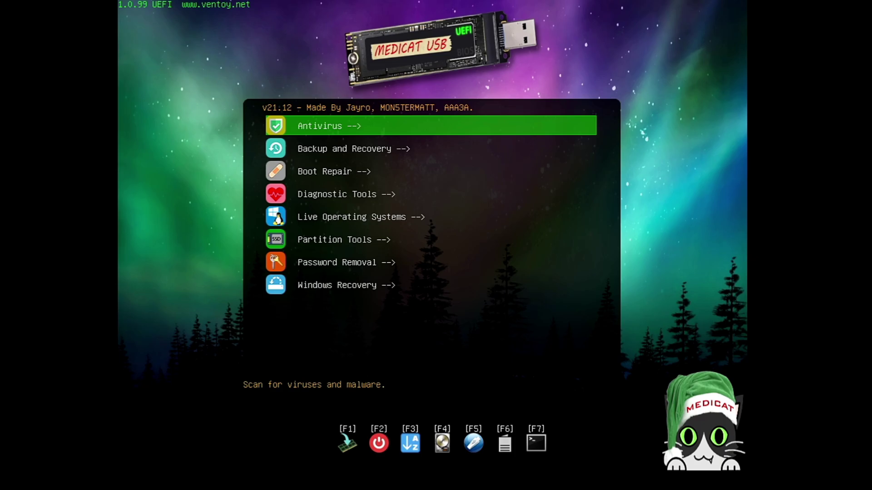
# Open the Backup and Recovery category in the Medicat boot menu.
pyautogui.press('Down')
pyautogui.press('Down')
pyautogui.press('Up')
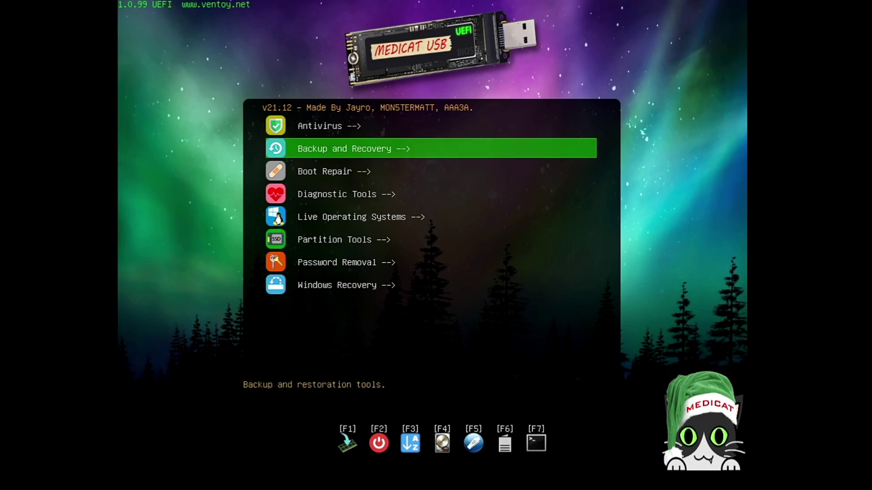
pyautogui.press('Down')
pyautogui.press('Down')
# Browse the Acronis, Macrium and MiniTool entries and return to AOMEI Backupper.
pyautogui.press('Down')
pyautogui.press('Up')
pyautogui.press('Up')
pyautogui.press('Up')
pyautogui.press('Return')
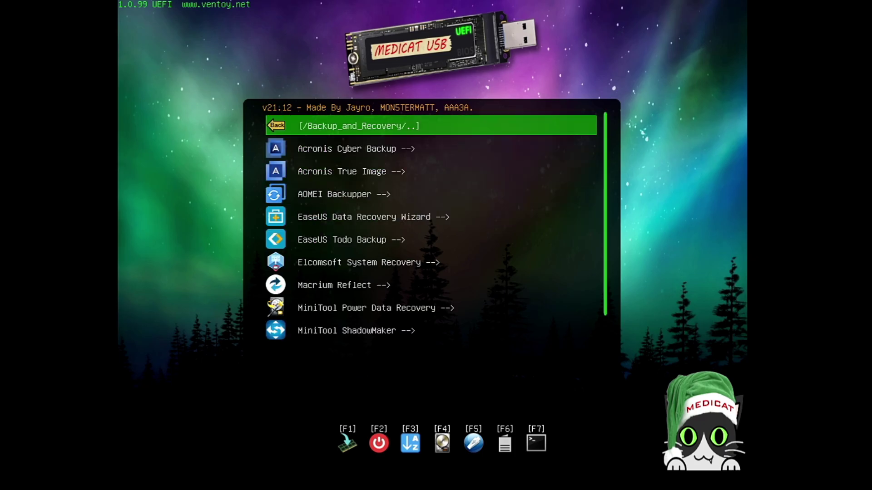
pyautogui.press('Down')
pyautogui.press('Down')
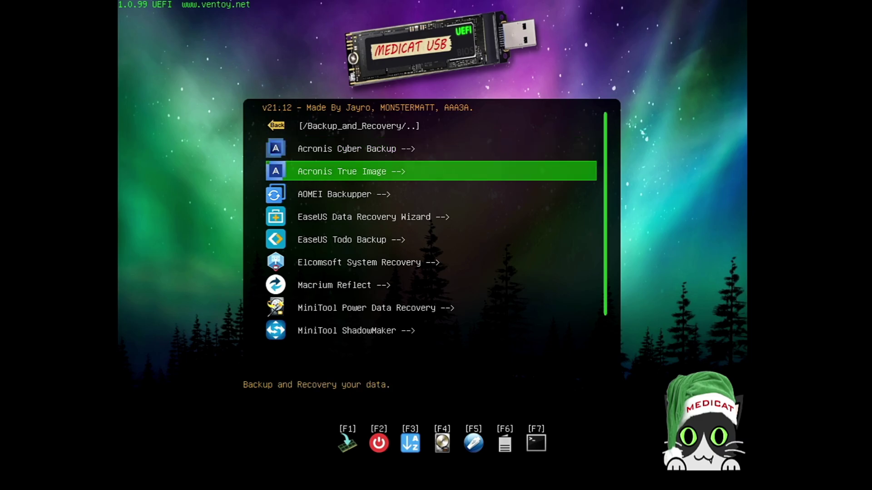
pyautogui.press('Down')
pyautogui.press('Up')
pyautogui.press('Up')
pyautogui.press('Down')
pyautogui.press('Down')
pyautogui.press('Down')
pyautogui.press('Down')
pyautogui.press('Down')
pyautogui.press('Down')
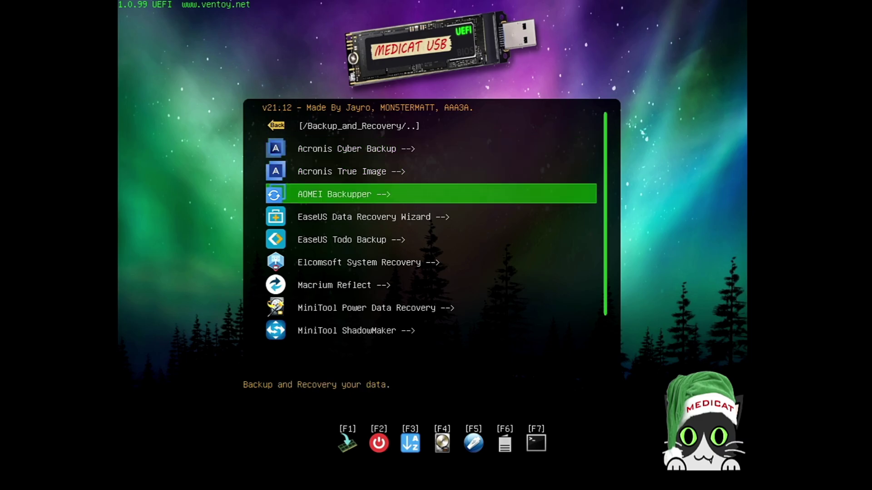
pyautogui.press('Down')
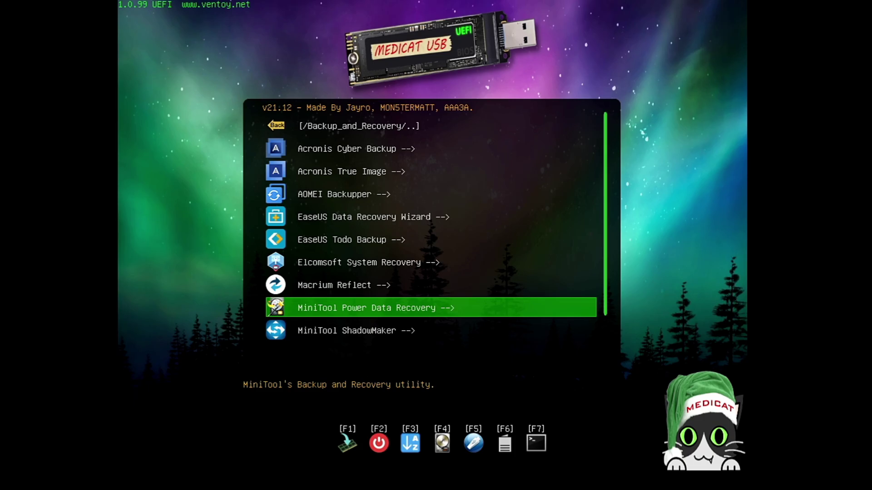
pyautogui.press('Down')
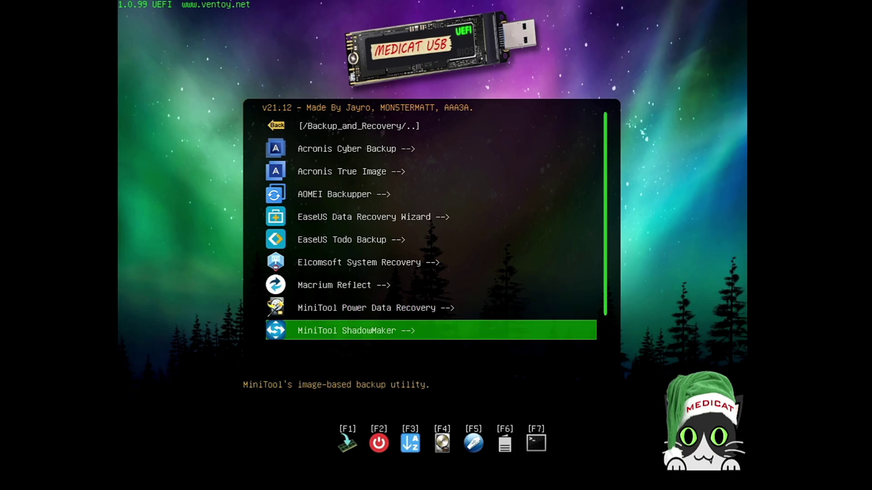
pyautogui.press('Down')
pyautogui.press('Down')
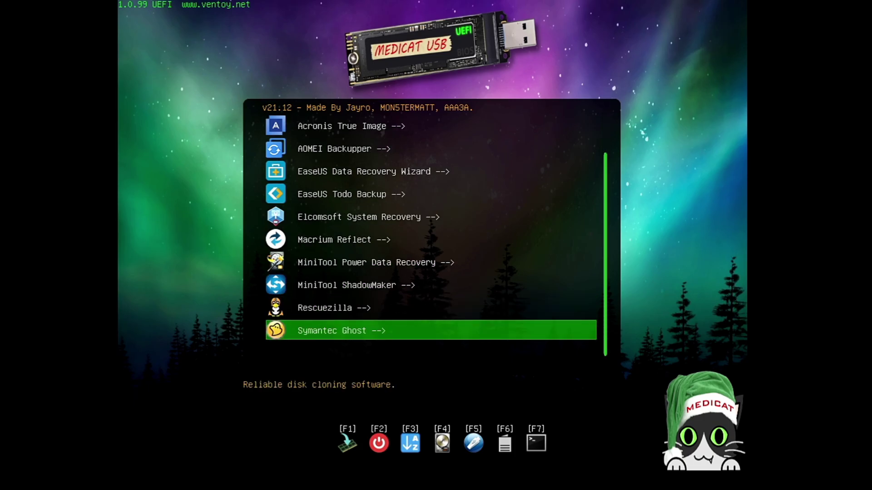
pyautogui.press('Up')
pyautogui.press('Up')
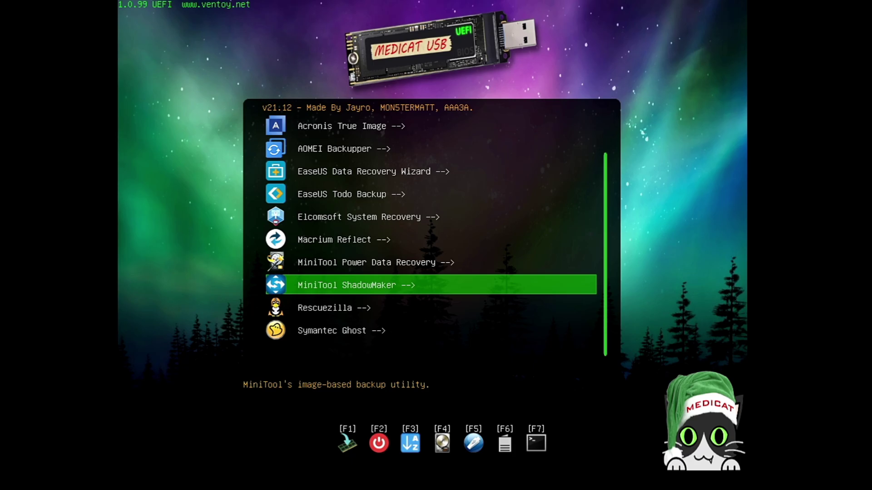
pyautogui.press('Up')
pyautogui.press('Up')
pyautogui.press('Up')
pyautogui.press('Up')
pyautogui.press('Up')
pyautogui.press('Up')
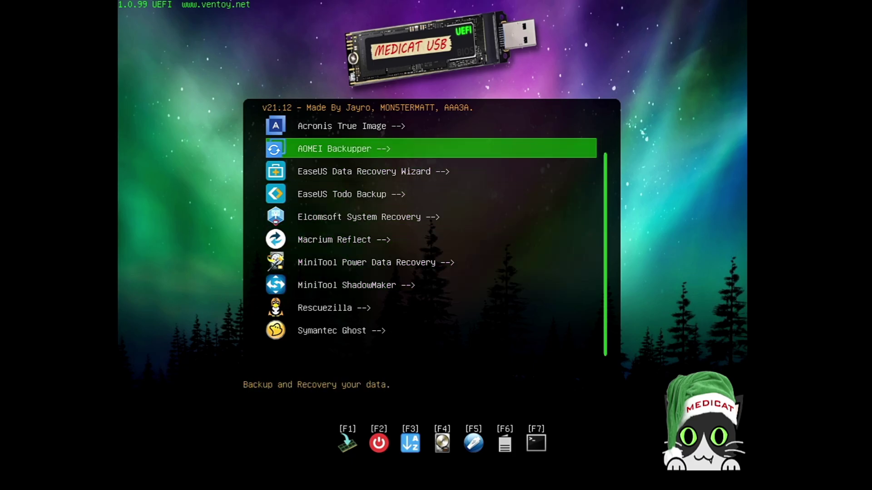
# Open the AOMEI Backupper submenu and boot AOMEI Backupper.
pyautogui.press('Up')
pyautogui.press('Up')
pyautogui.press('Up')
pyautogui.press('Down')
pyautogui.press('Down')
pyautogui.press('Down')
pyautogui.press('Return')
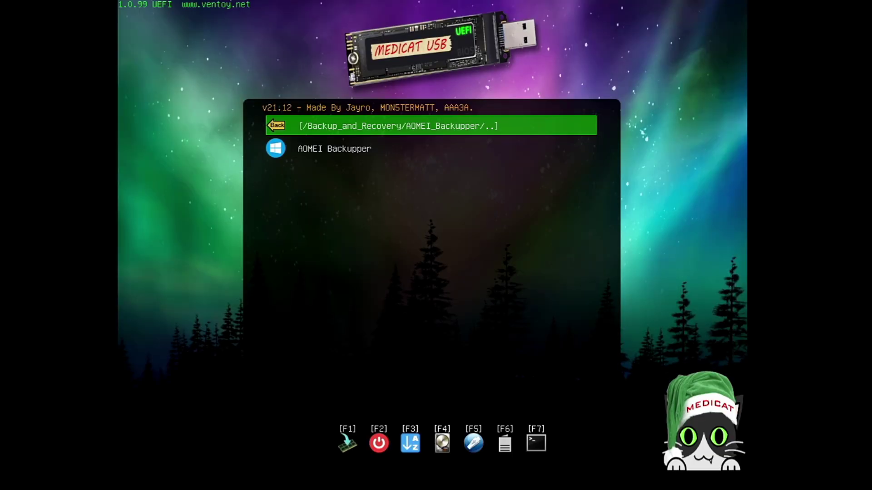
pyautogui.press('Down')
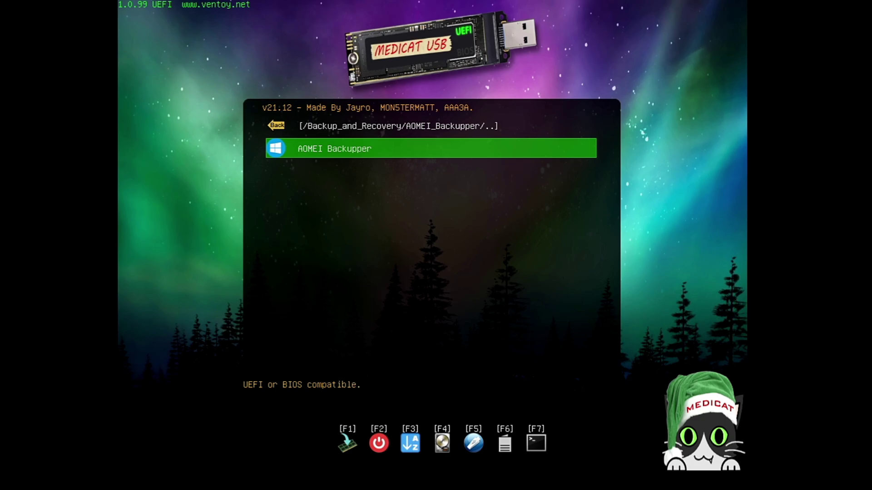
pyautogui.press('Return')
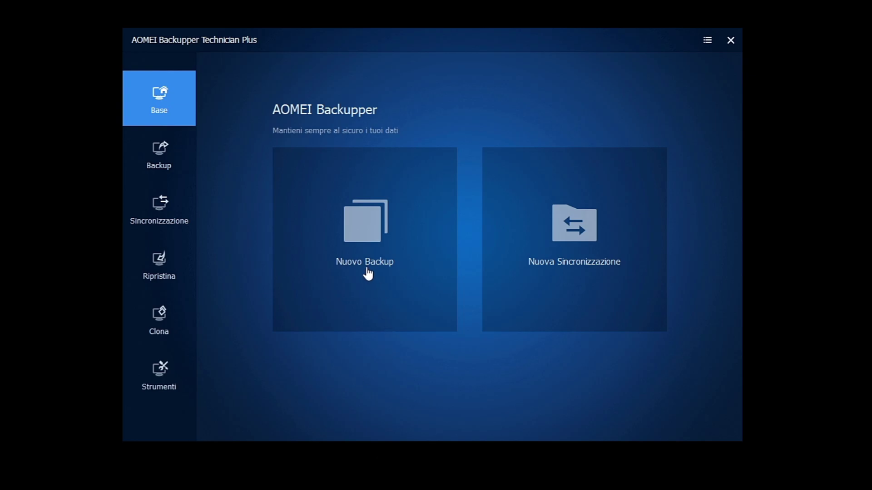
# Look at the Backup del Disco setup and its Opzioni settings, then return home.
pyautogui.click(148, 155)
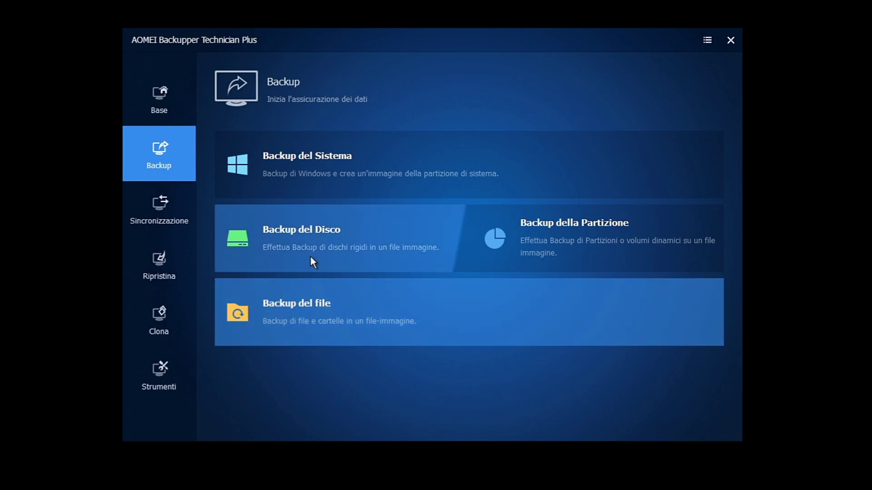
pyautogui.click(315, 240)
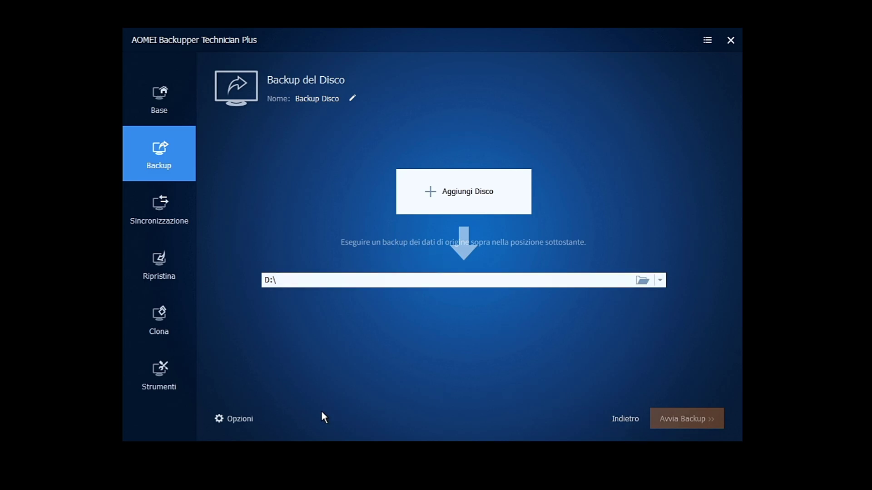
pyautogui.click(236, 422)
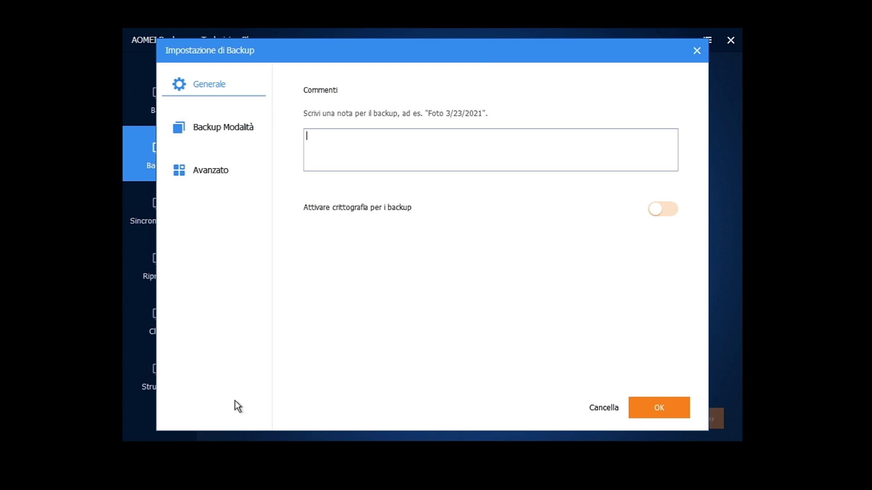
pyautogui.click(697, 50)
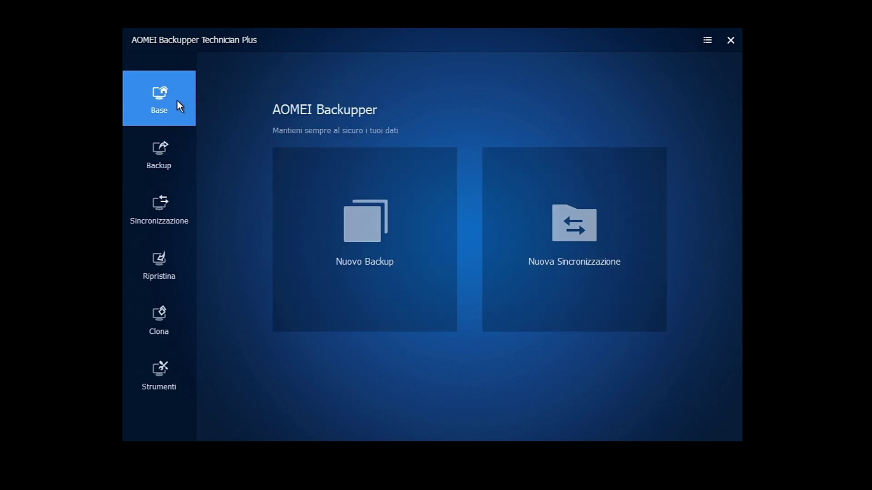
# Check the license registration, then view the Circa (About) information for Technician Plus 6.8.0.
pyautogui.click(708, 41)
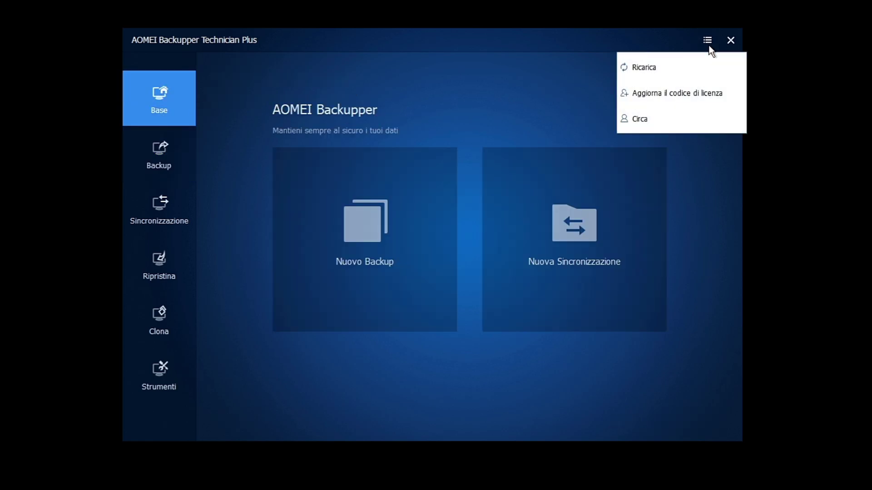
pyautogui.click(650, 99)
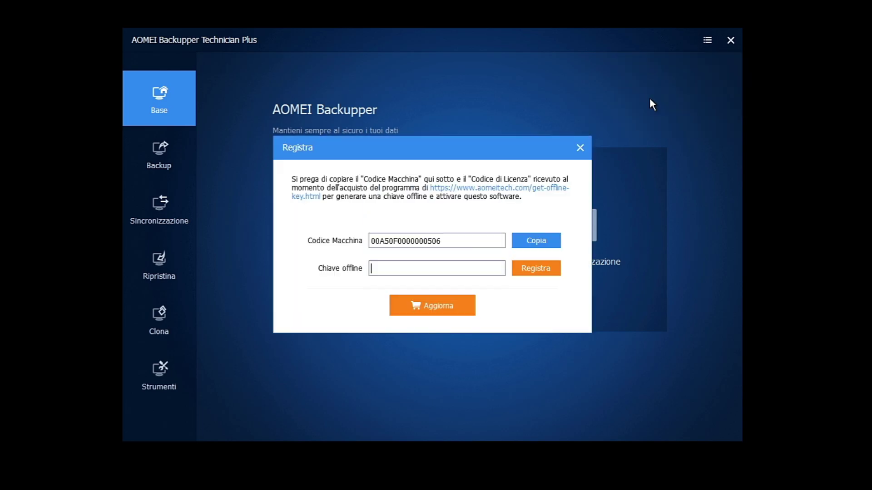
pyautogui.click(579, 146)
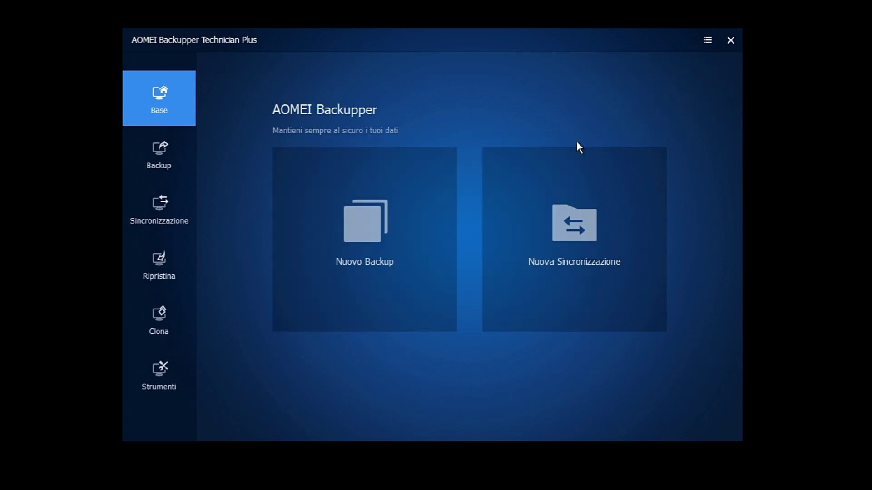
pyautogui.click(716, 43)
pyautogui.click(633, 116)
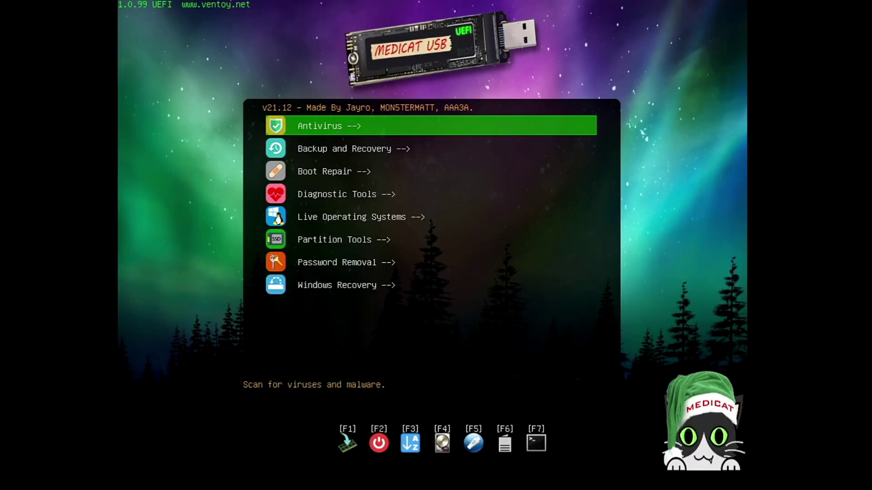
# Open Boot Repair in the boot menu, browse its tools, and select Boot-Repair-Disk.
pyautogui.press('Down')
pyautogui.press('Down')
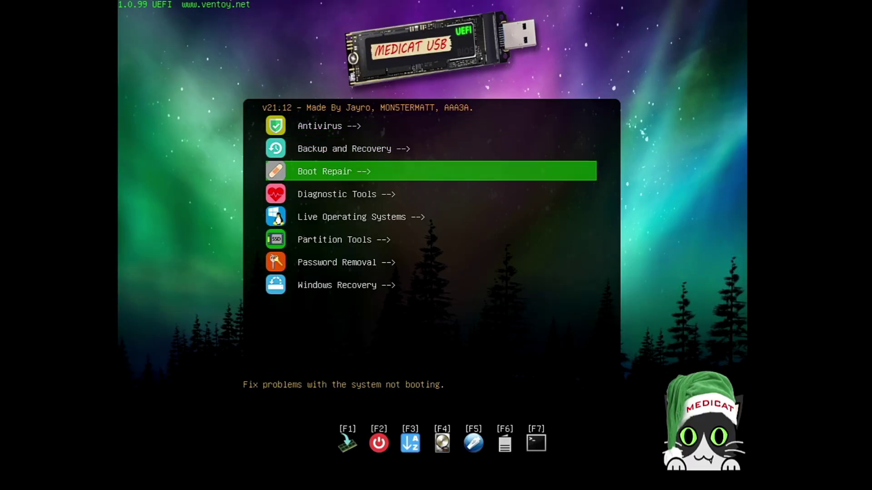
pyautogui.press('Return')
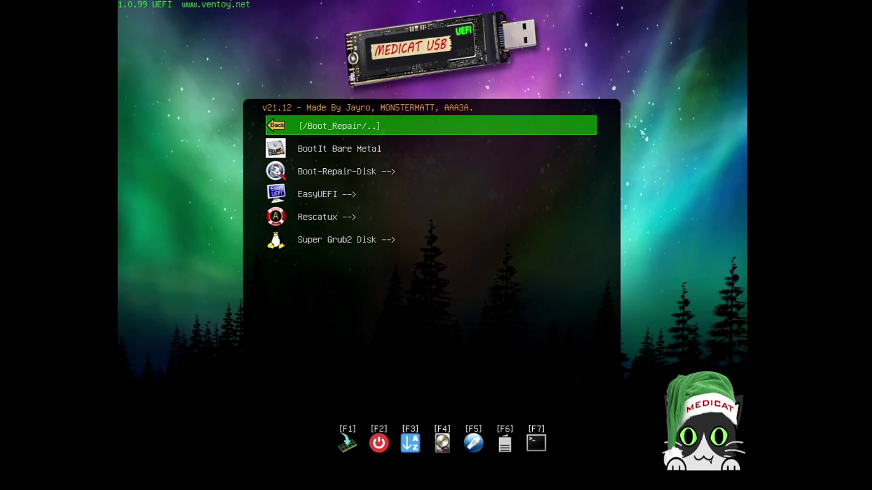
pyautogui.press('Down')
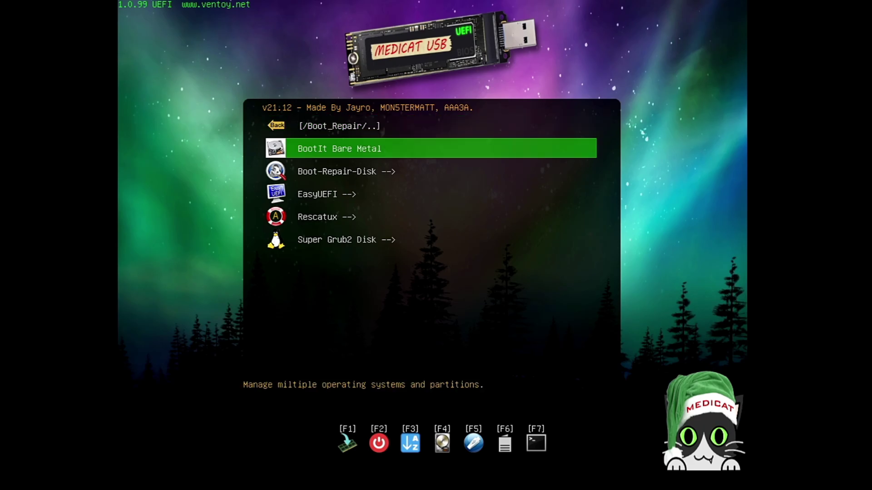
pyautogui.press('Down')
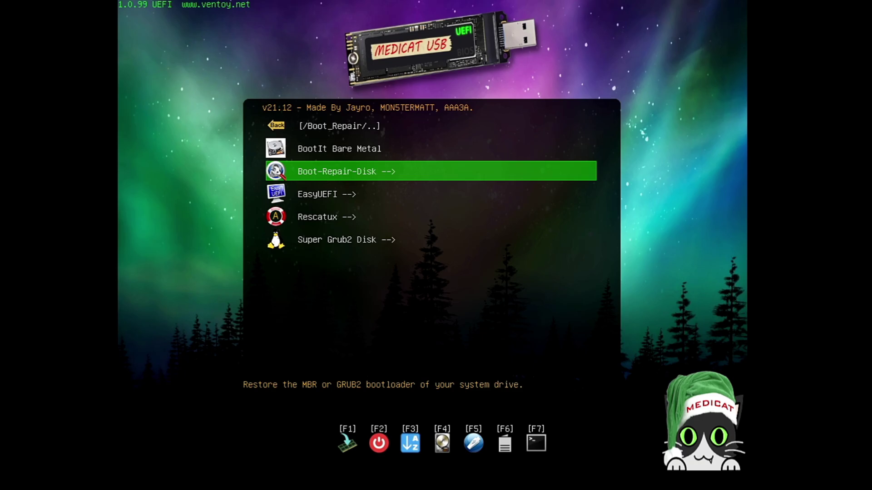
pyautogui.press('Down')
pyautogui.press('Down')
pyautogui.press('Down')
pyautogui.press('Up')
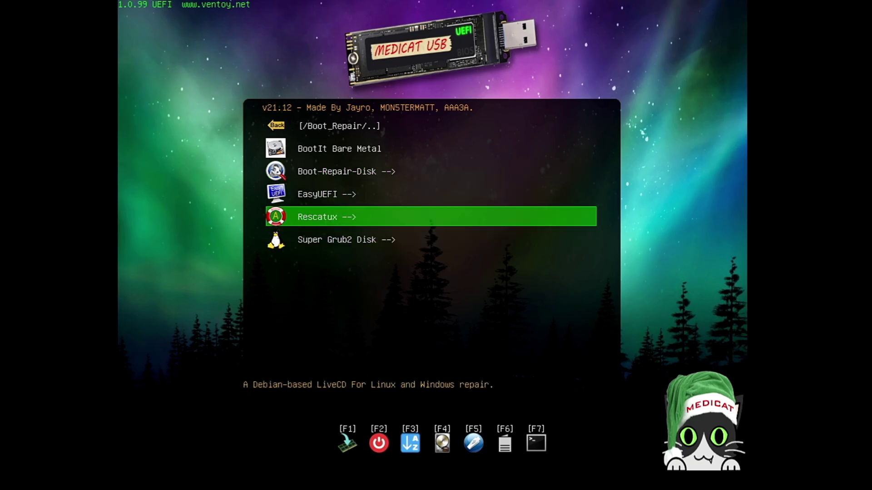
pyautogui.press('Up')
pyautogui.press('Up')
# Boot Boot-Repair-Disk, answer the update prompt, and wait for the main repair window.
pyautogui.press('Return')
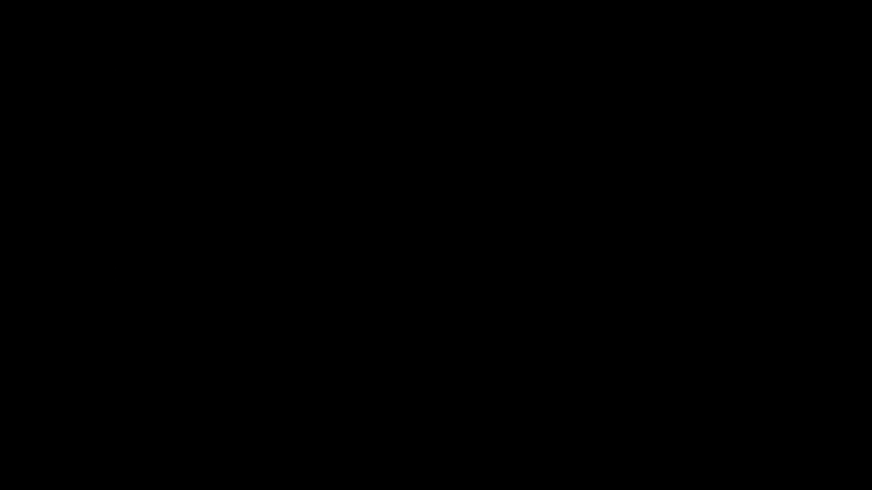
pyautogui.press('Down')
pyautogui.press('Return')
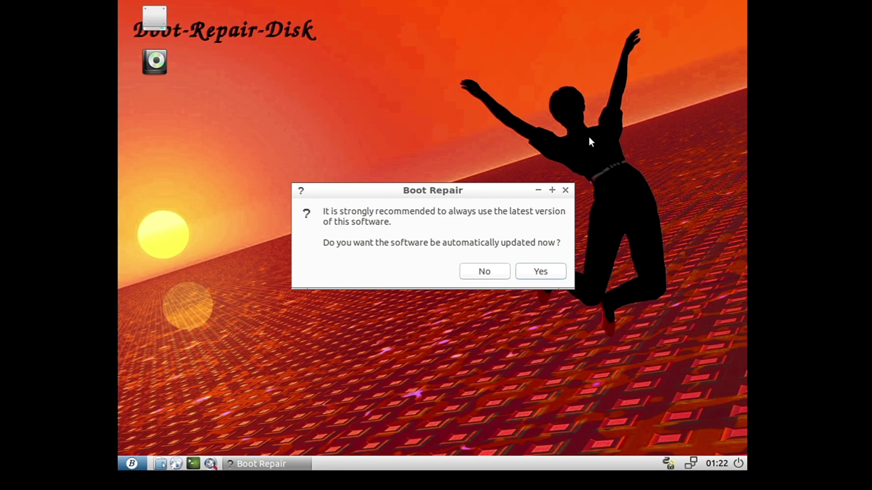
pyautogui.click(530, 273)
pyautogui.click(492, 268)
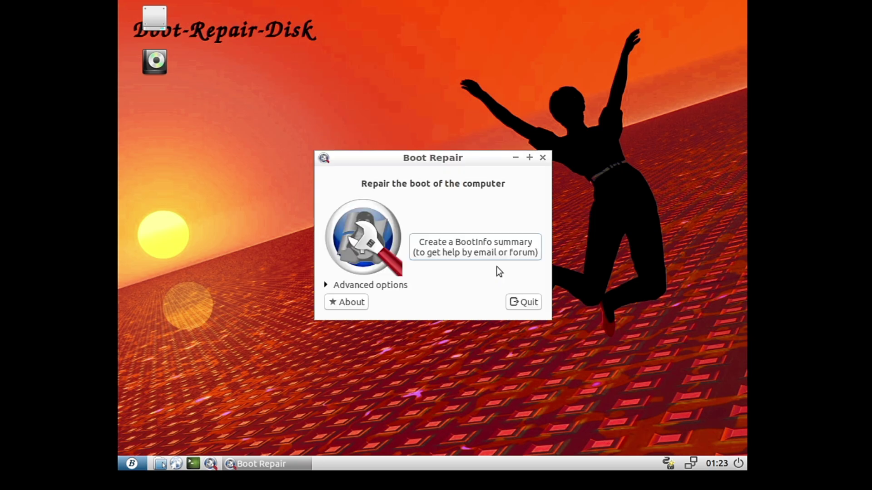
pyautogui.moveTo(386, 160); pyautogui.dragTo(388, 145)
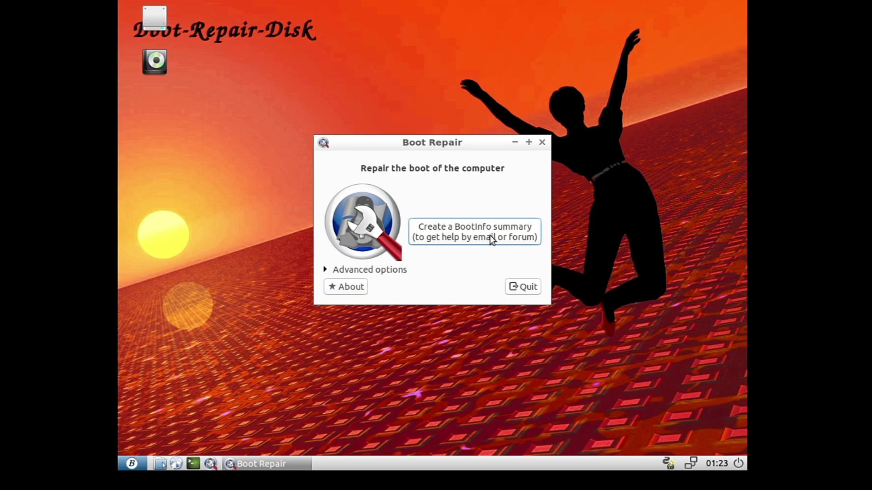
# In the advanced options, turn on file system repair and acknowledge the backup warning.
pyautogui.click(325, 269)
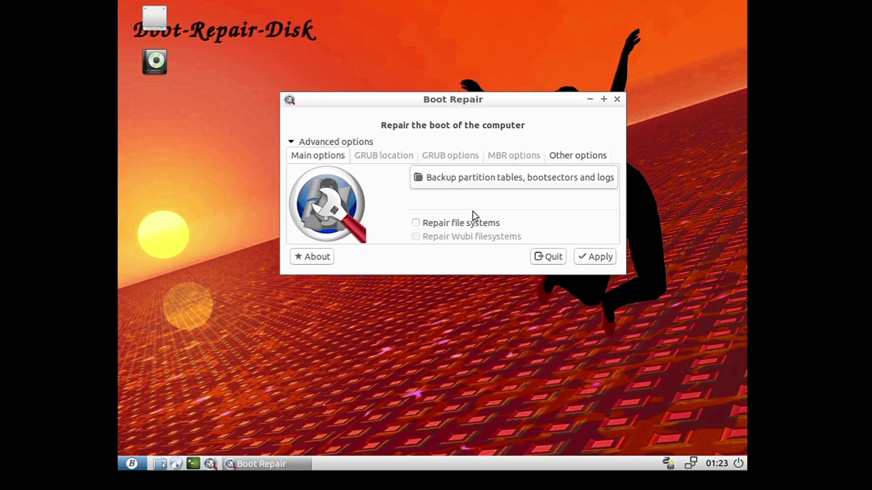
pyautogui.click(557, 157)
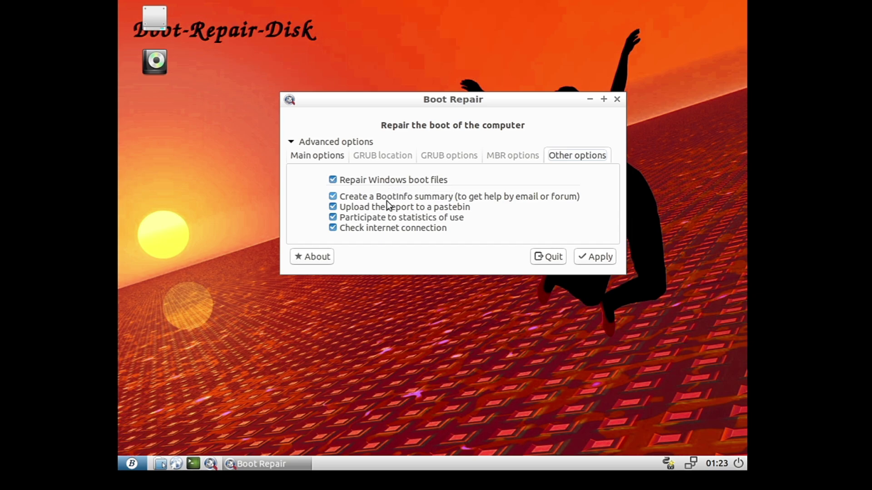
pyautogui.click(312, 158)
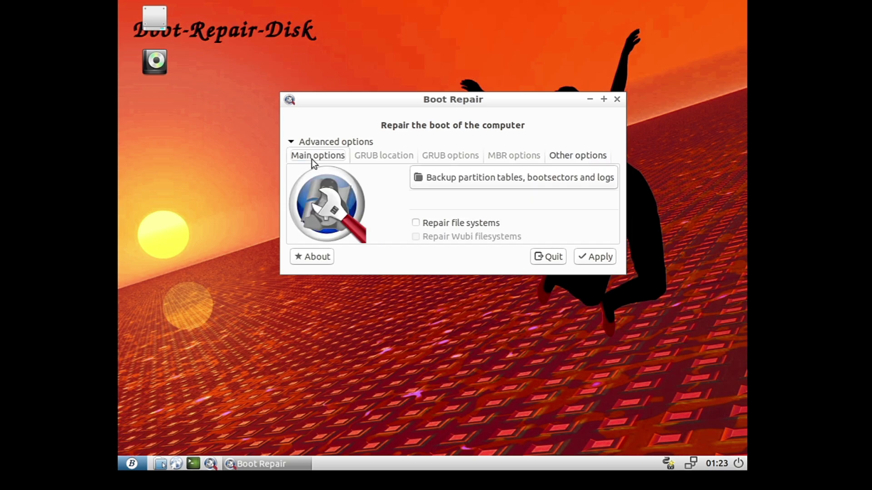
pyautogui.click(416, 223)
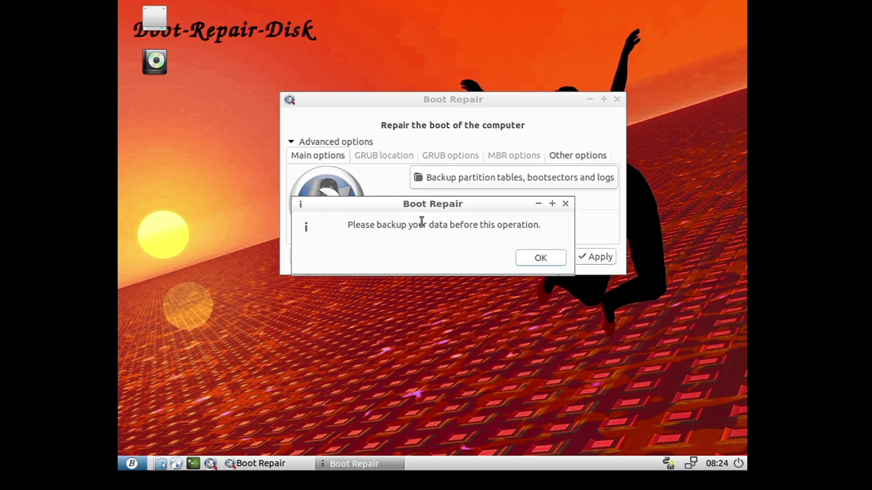
pyautogui.click(538, 258)
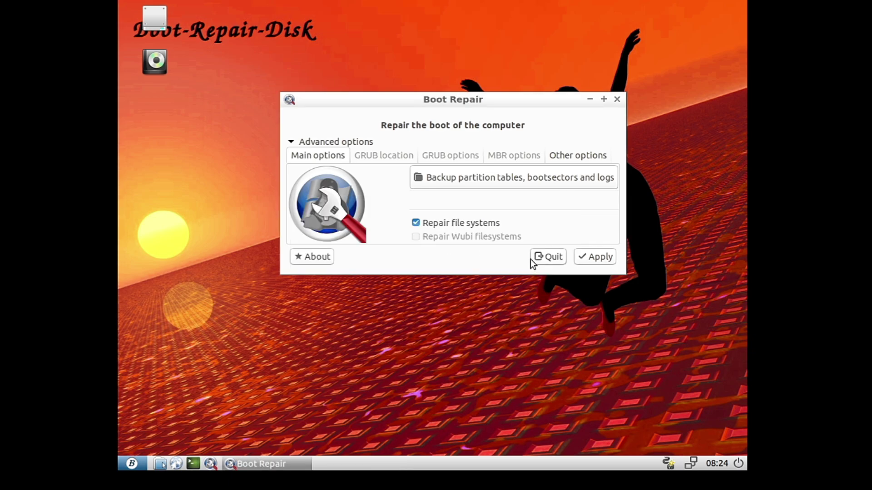
# Save the partition tables backup to the Home folder and let the repair finish.
pyautogui.click(489, 180)
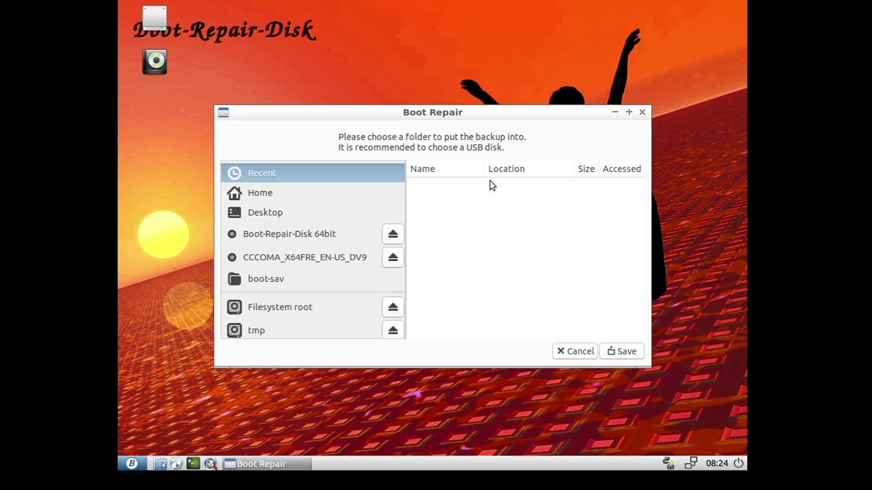
pyautogui.click(314, 196)
pyautogui.click(621, 351)
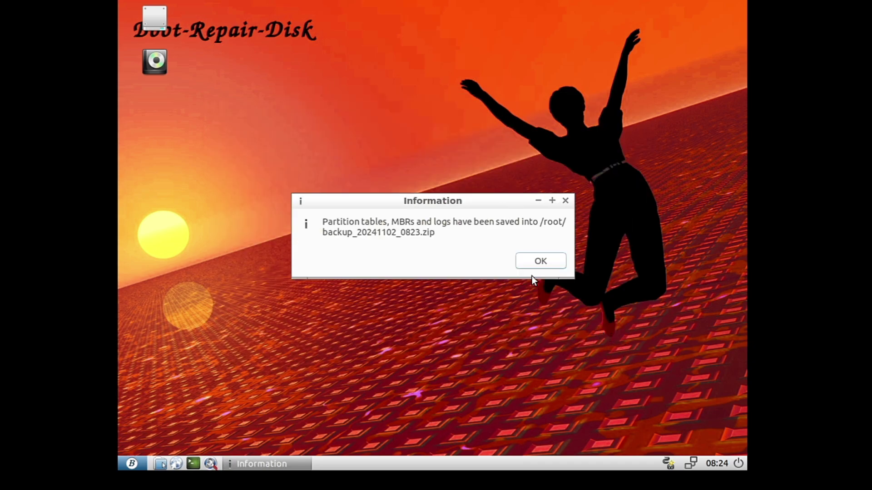
pyautogui.click(535, 263)
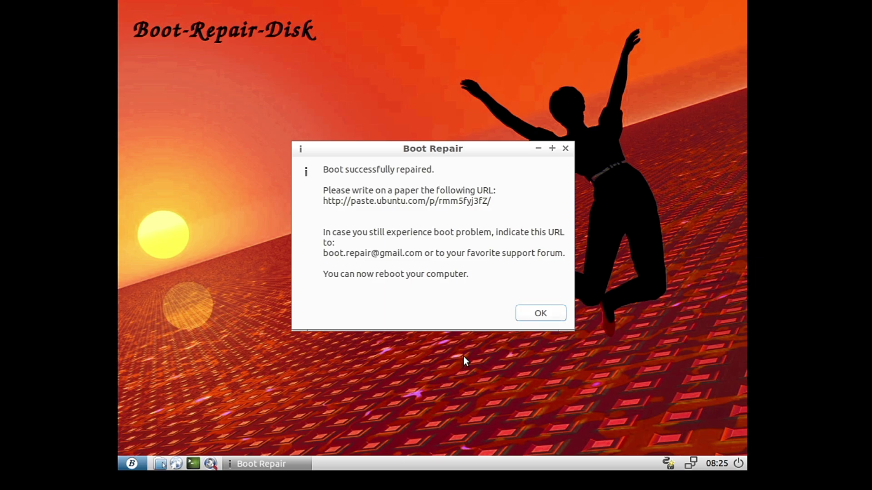
pyautogui.moveTo(324, 179); pyautogui.dragTo(343, 177)
# Dismiss the successful Boot Repair result and enter the Live Operating Systems section.
pyautogui.click(531, 313)
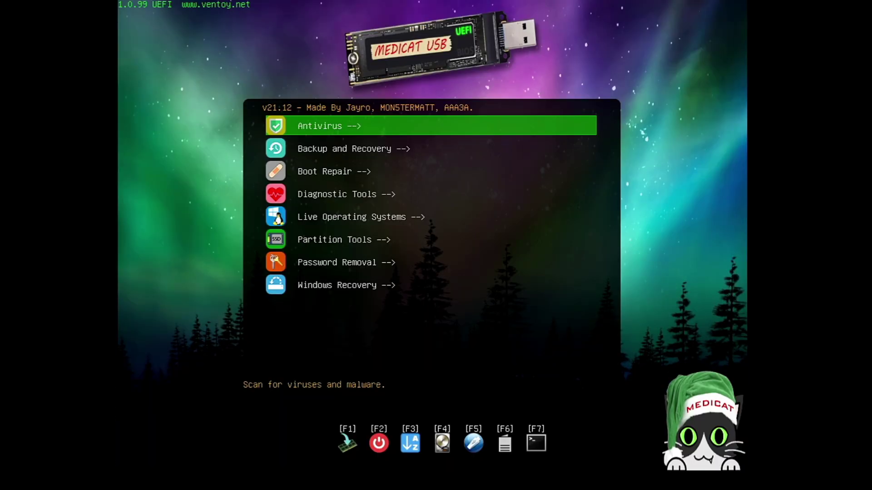
pyautogui.press('Down')
pyautogui.press('Down')
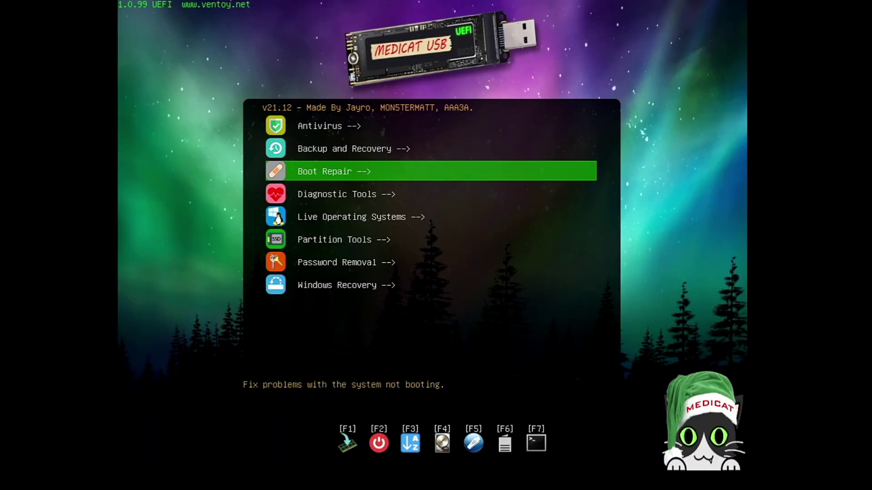
pyautogui.press('Down')
# Select the Mini Windows 10 entry and boot it to the Administrator desktop.
pyautogui.press('Down')
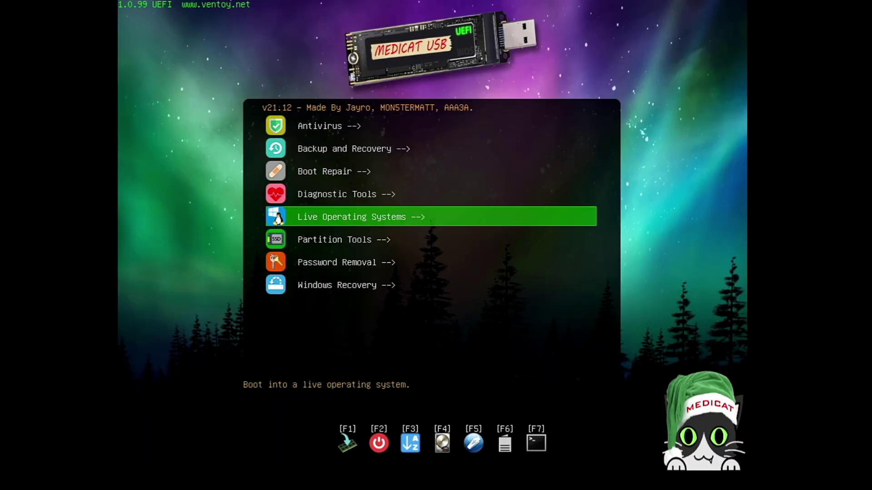
pyautogui.press('Return')
pyautogui.press('Down')
pyautogui.press('Down')
pyautogui.press('Down')
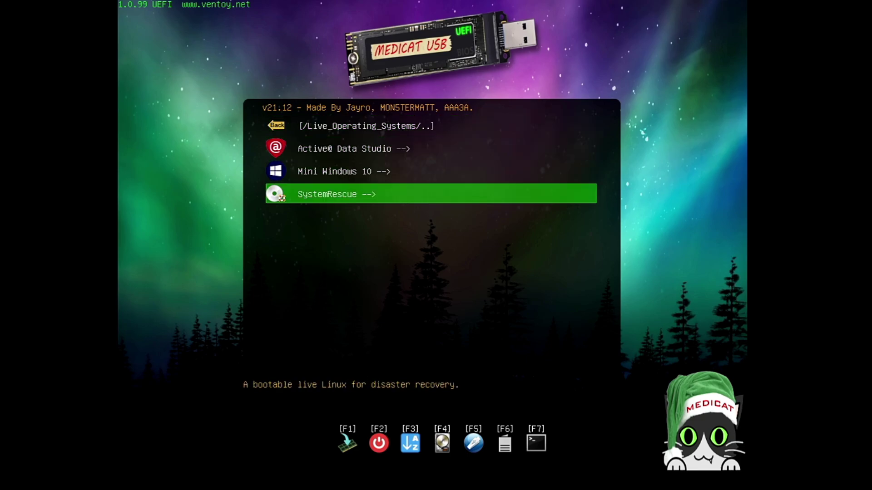
pyautogui.press('Up')
pyautogui.press('Up')
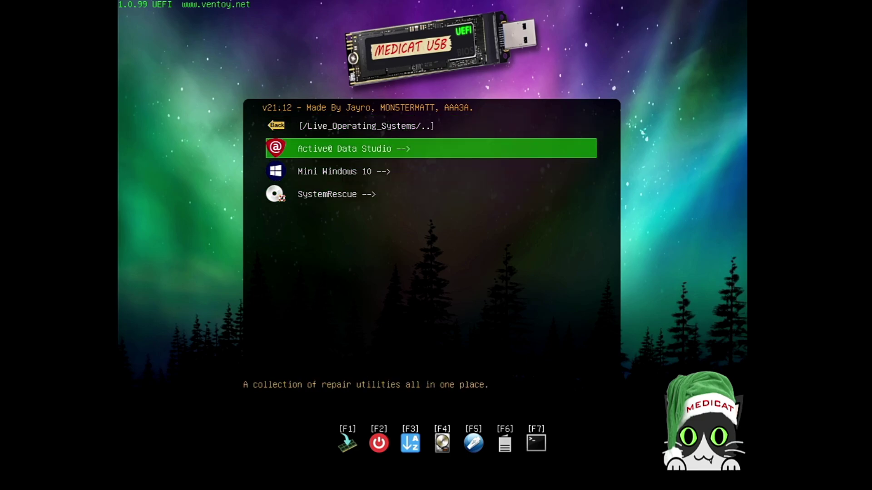
pyautogui.press('Down')
pyautogui.press('Down')
pyautogui.press('Up')
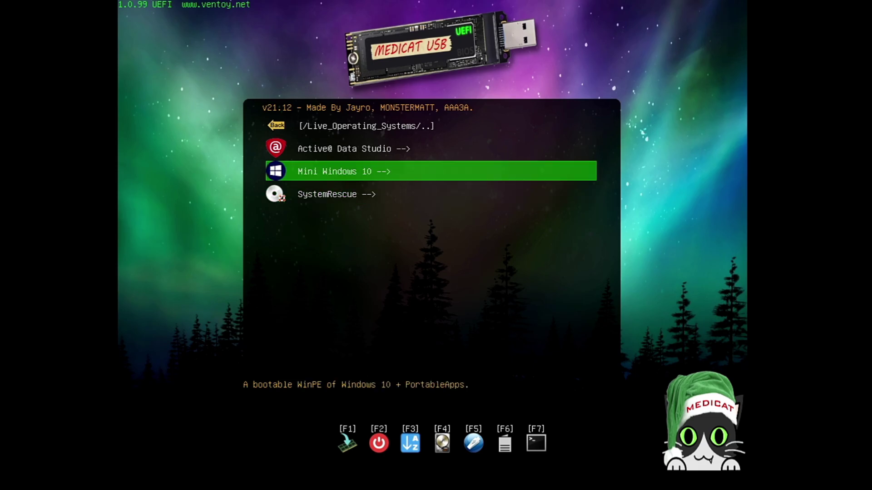
pyautogui.press('Return')
pyautogui.press('Down')
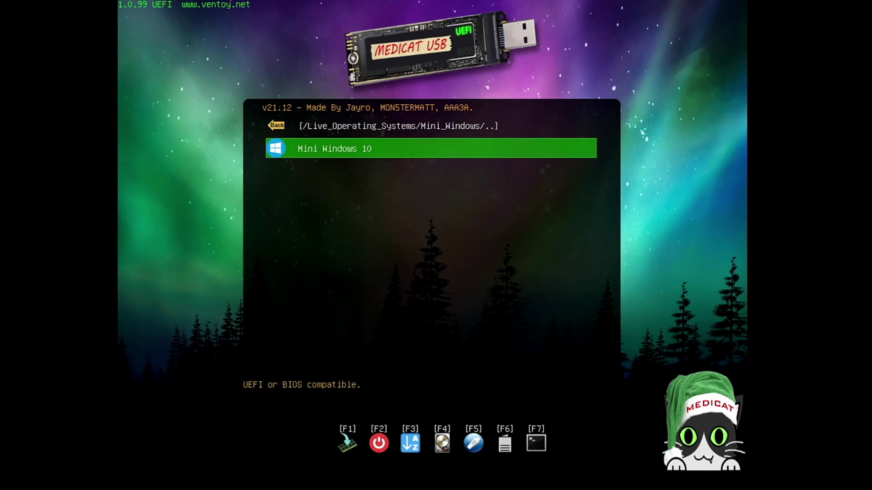
pyautogui.press('Return')
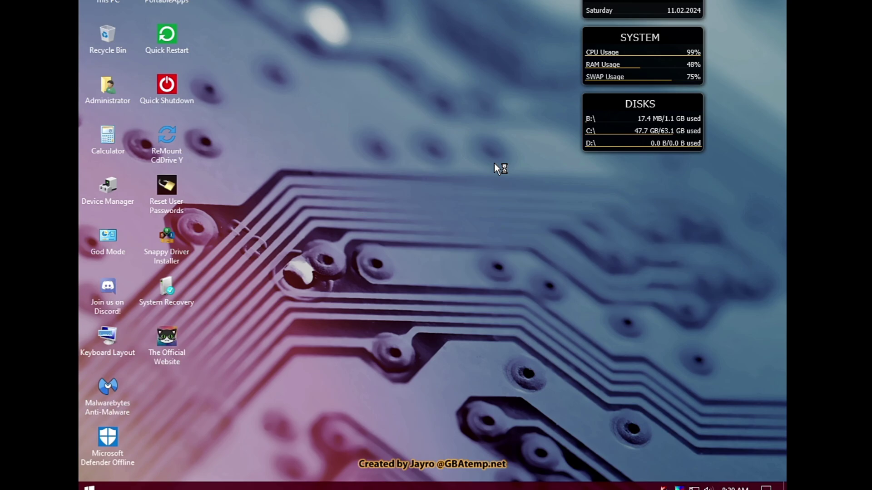
# Refresh the Mini Windows 10 desktop several times, closing the MediCat apps menu in between.
pyautogui.rightClick(387, 151)
pyautogui.click(405, 183)
pyautogui.rightClick(406, 184)
pyautogui.click(410, 218)
pyautogui.rightClick(394, 170)
pyautogui.click(417, 206)
pyautogui.rightClick(396, 165)
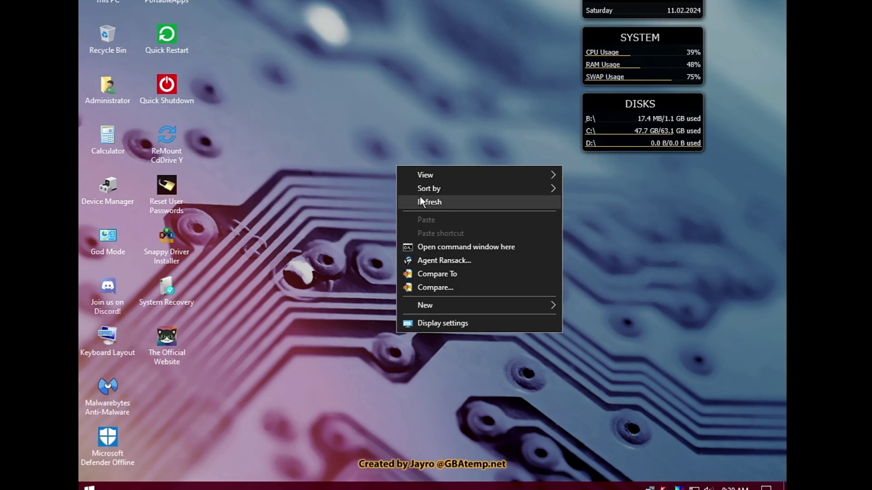
pyautogui.click(420, 201)
pyautogui.rightClick(409, 184)
pyautogui.click(440, 224)
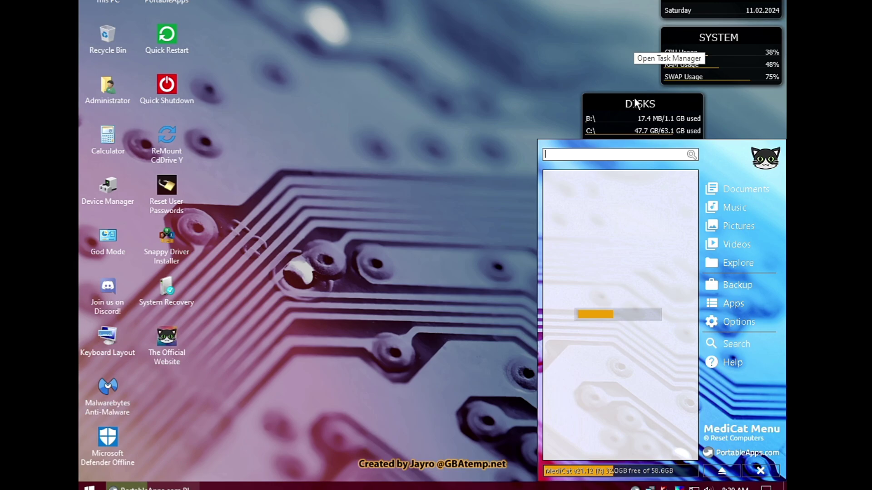
pyautogui.click(462, 111)
pyautogui.rightClick(457, 109)
pyautogui.click(489, 143)
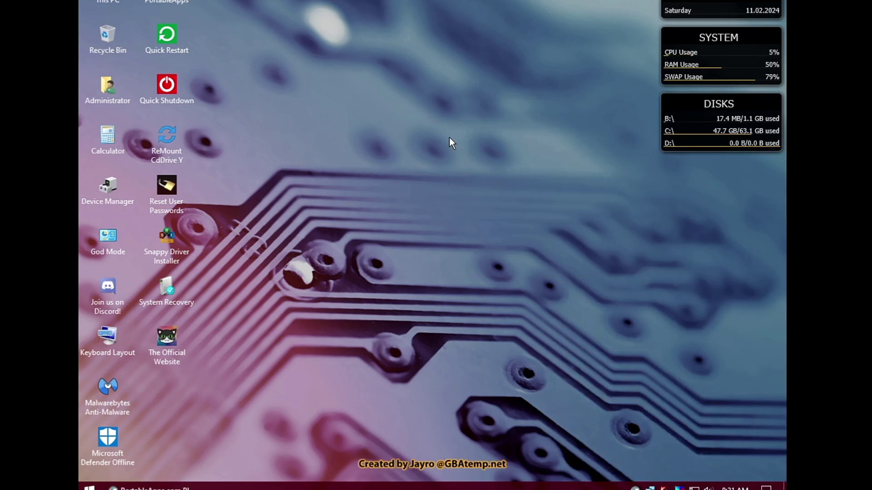
# Browse the MediCat PortableApps menu, close it, and open This PC with Win+E.
pyautogui.click(175, 3)
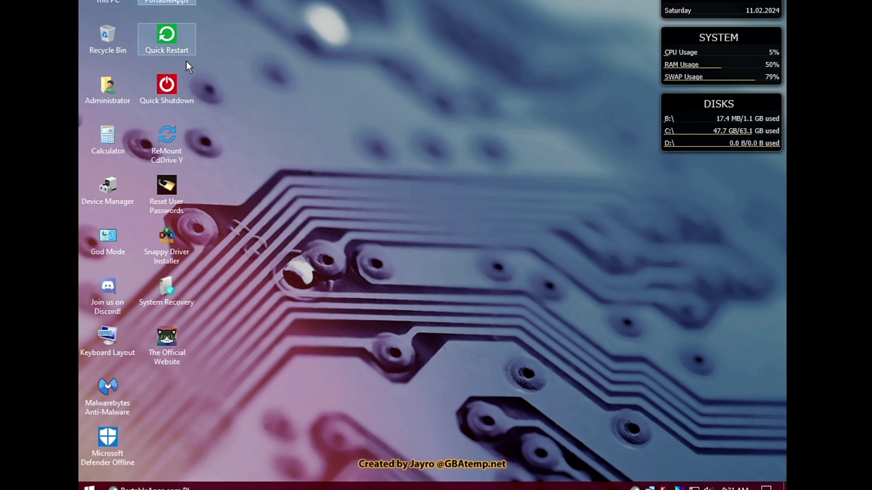
pyautogui.doubleClick(173, 2)
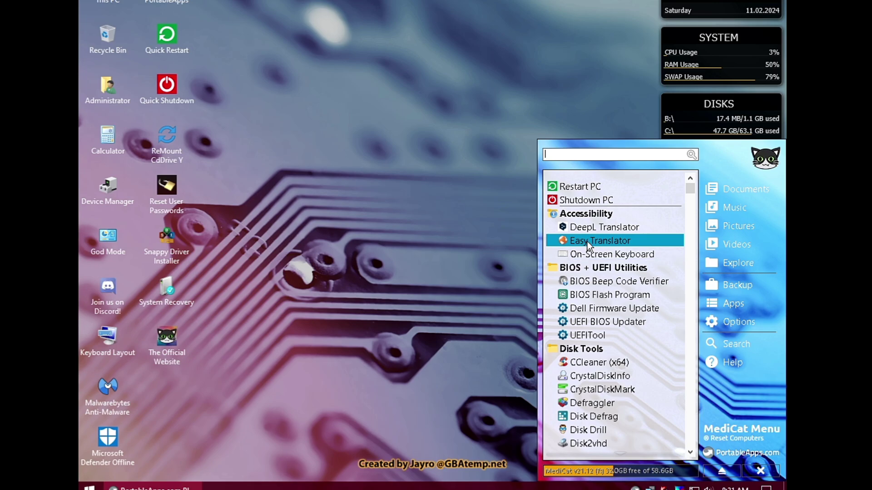
pyautogui.click(443, 216)
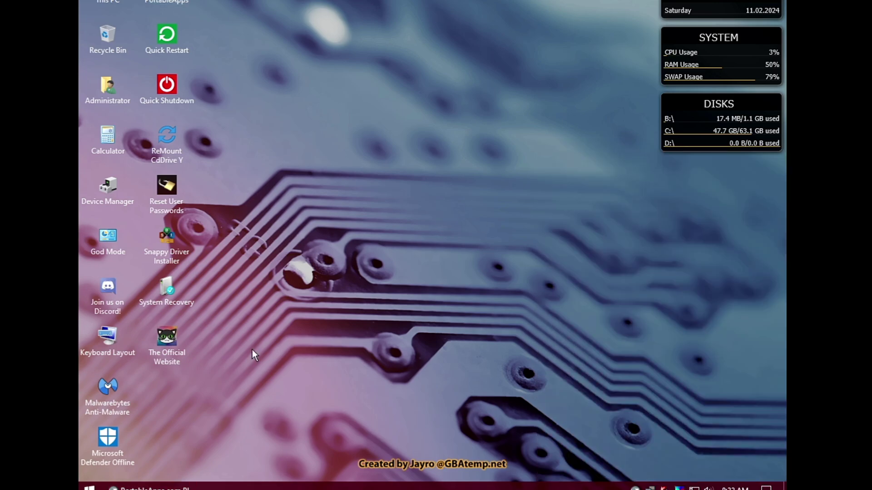
pyautogui.press('super+e')
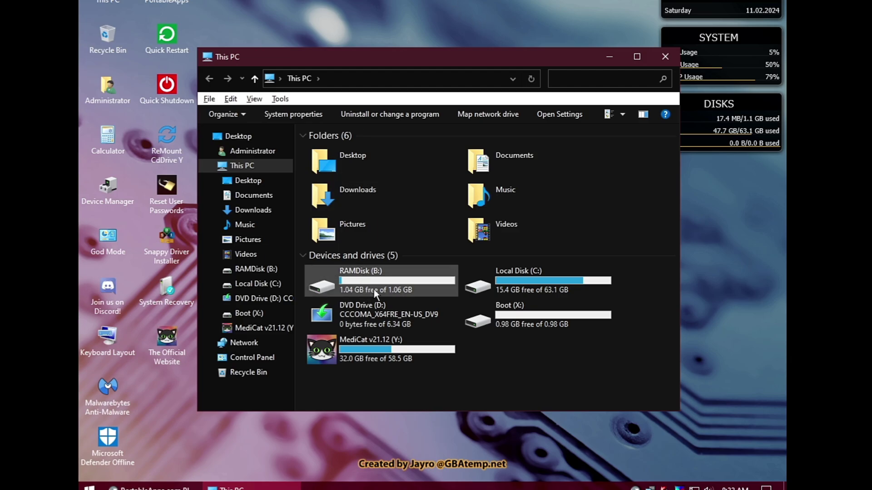
# Navigate Local Disk (C:) > Users > the user's profile folder > Downloads.
pyautogui.doubleClick(544, 279)
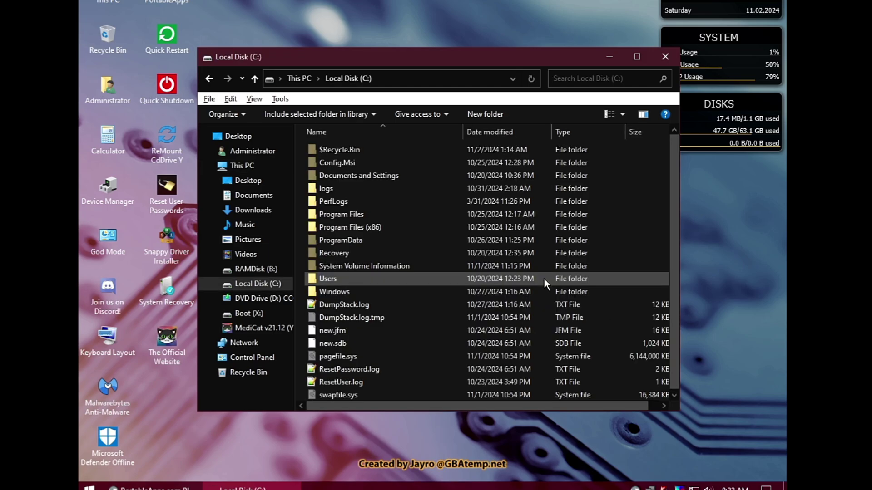
pyautogui.click(329, 279)
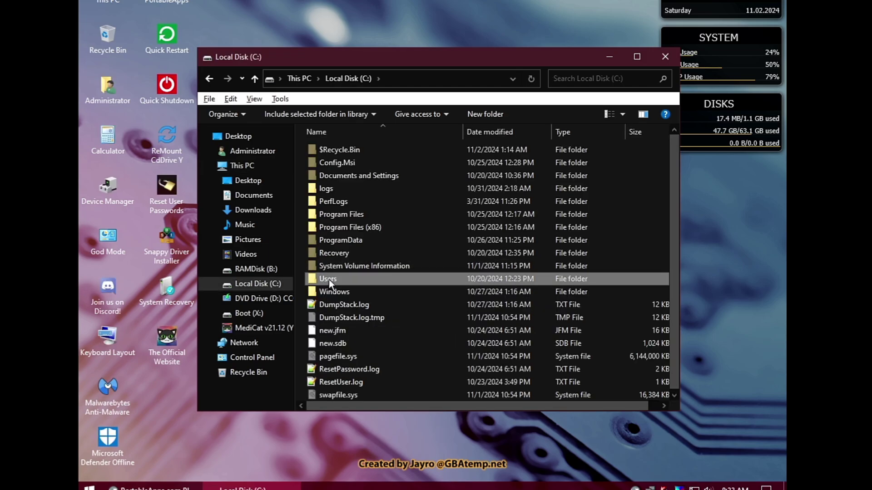
pyautogui.doubleClick(350, 278)
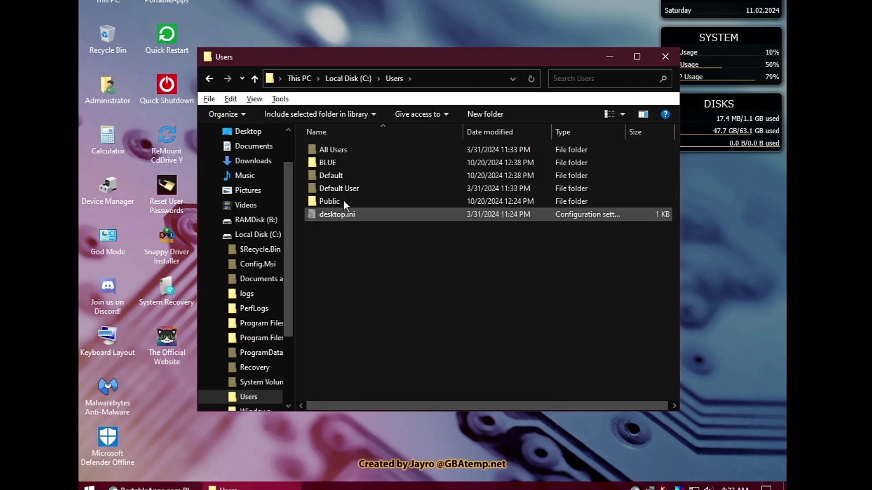
pyautogui.doubleClick(352, 164)
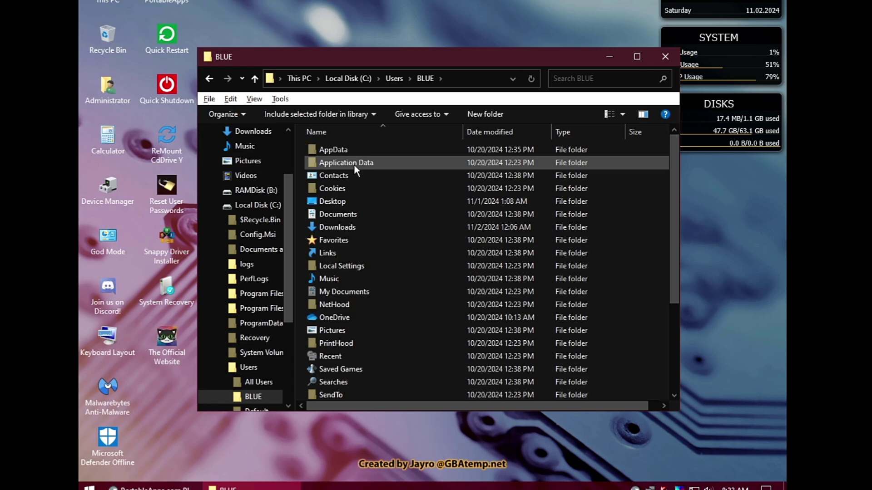
pyautogui.doubleClick(360, 224)
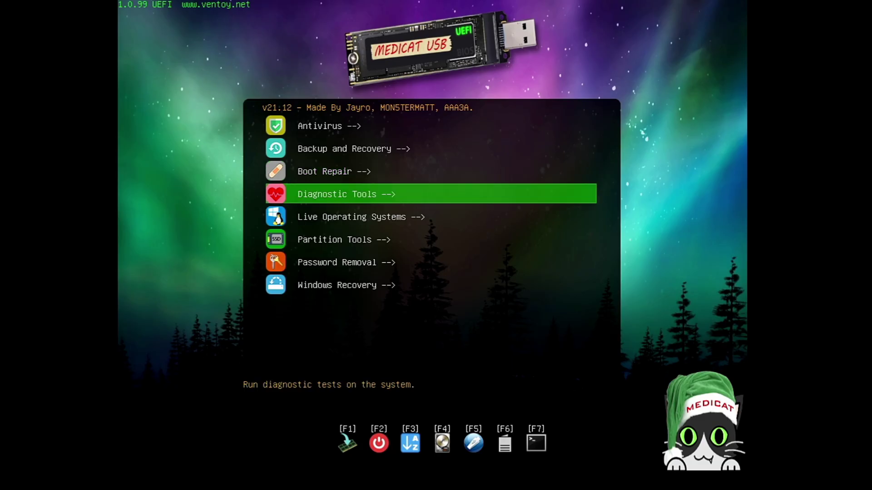
# Launch AOMEI Partition Assistant from Partition Tools and right-click the C: partition on Disk 0.
pyautogui.press('Down')
pyautogui.press('Down')
pyautogui.press('Return')
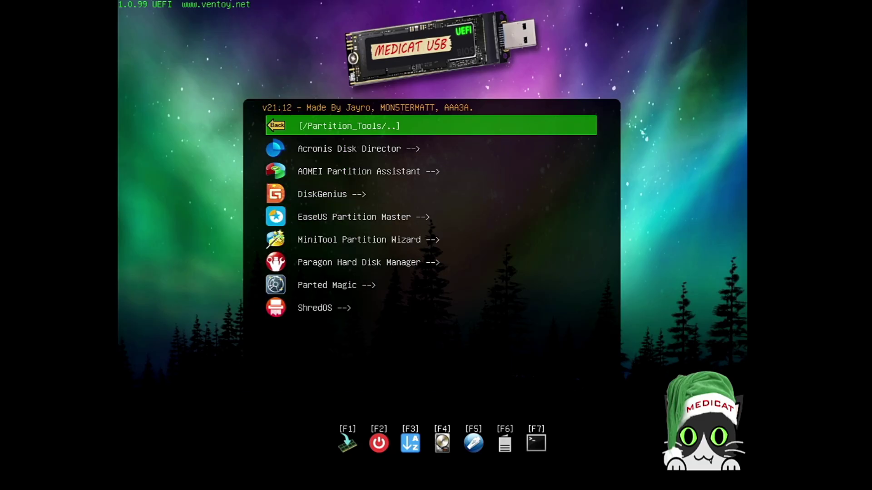
pyautogui.press('Down')
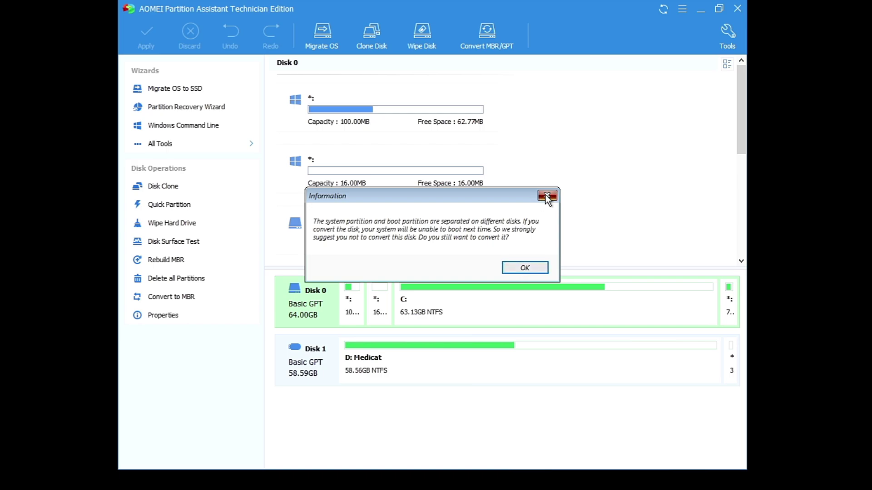
pyautogui.click(547, 196)
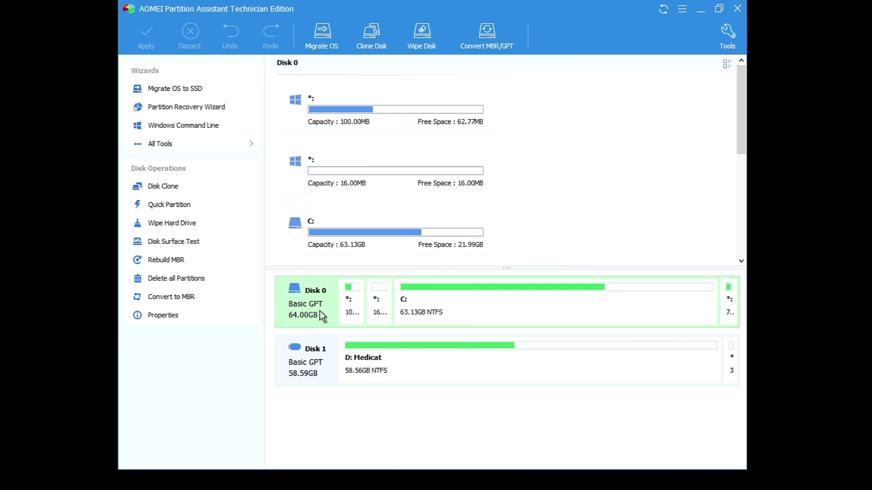
pyautogui.click(418, 303)
pyautogui.rightClick(420, 303)
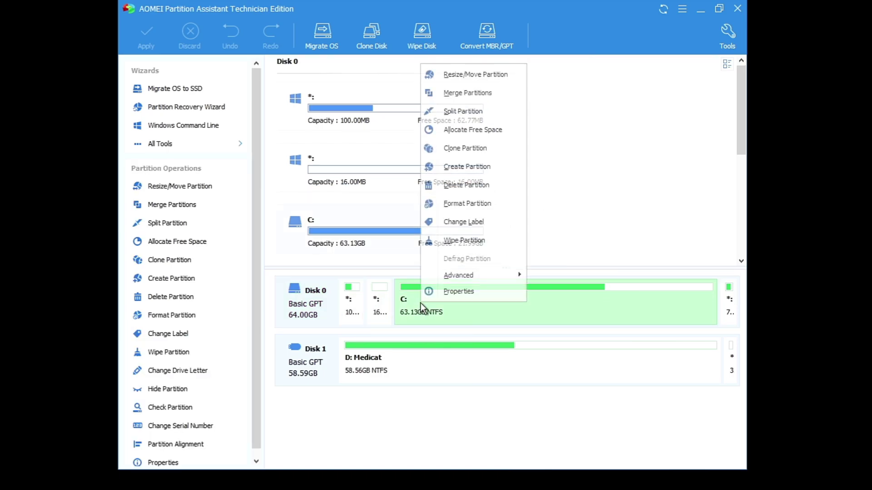
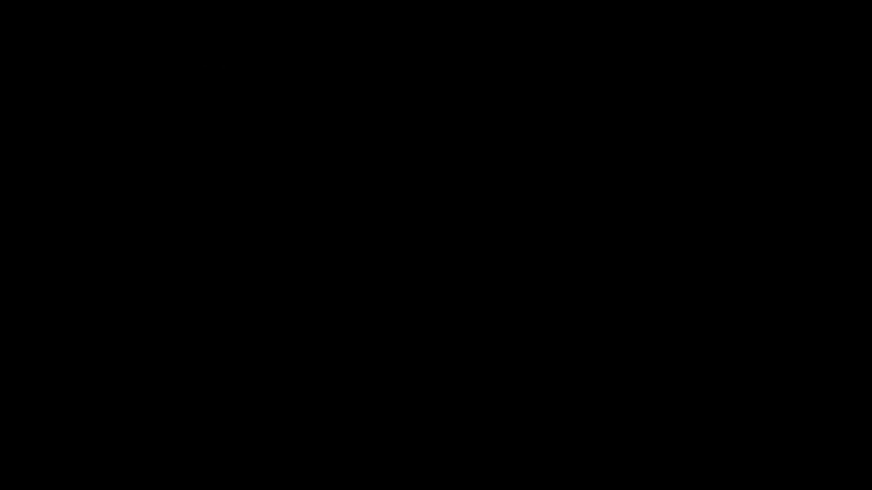
# Go down the main boot menu past Backup and Recovery and enter the Windows Recovery category.
pyautogui.press('Down')
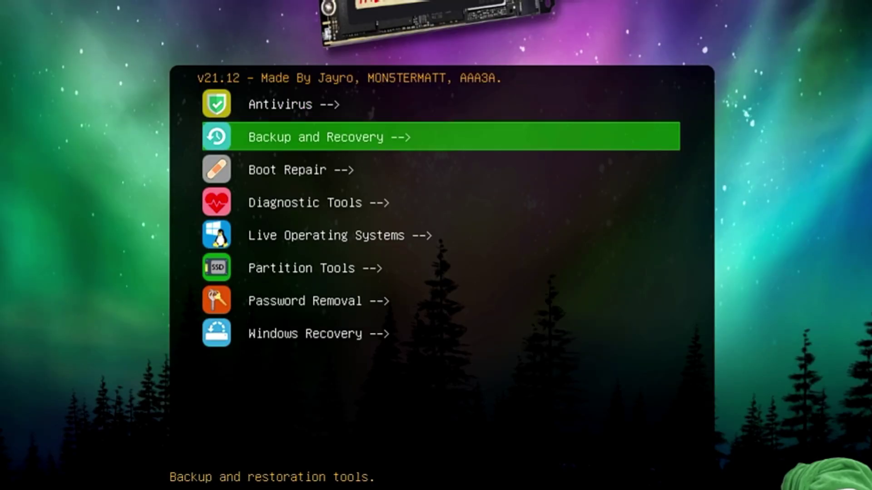
pyautogui.press('Up')
pyautogui.press('Down')
pyautogui.press('Down')
pyautogui.press('Down')
pyautogui.press('Down')
pyautogui.press('Down')
pyautogui.press('Down')
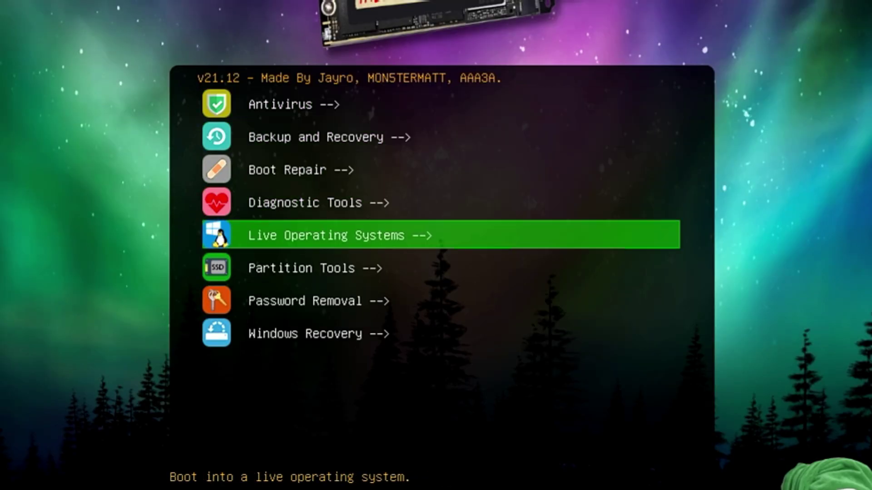
pyautogui.press('Down')
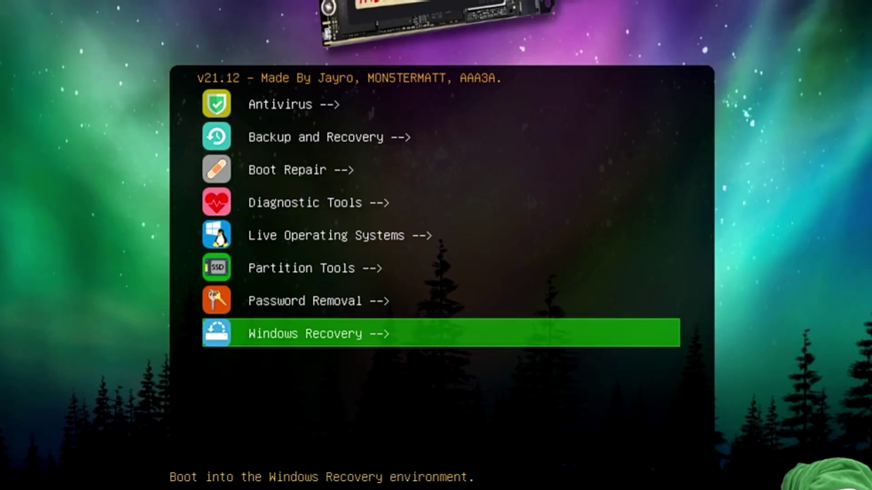
pyautogui.press('Return')
# Go past Windows 8 and 10 into Windows 11 Recovery and highlight its boot entry.
pyautogui.press('Down')
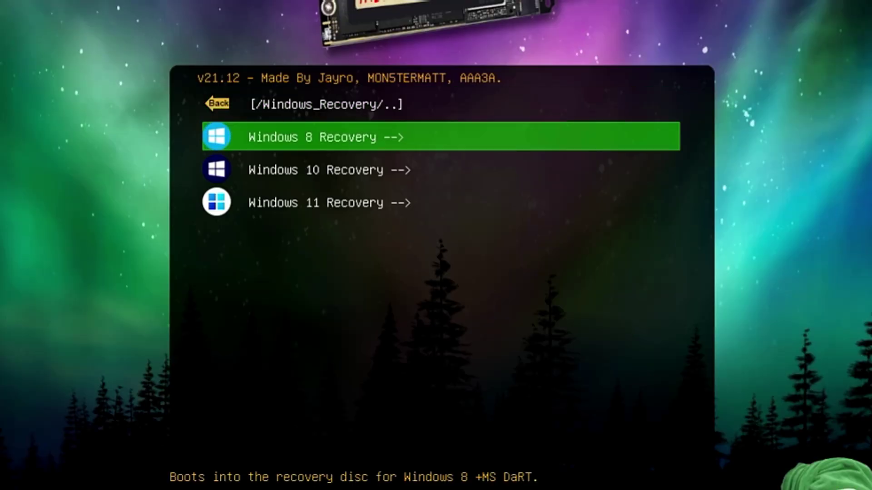
pyautogui.press('Down')
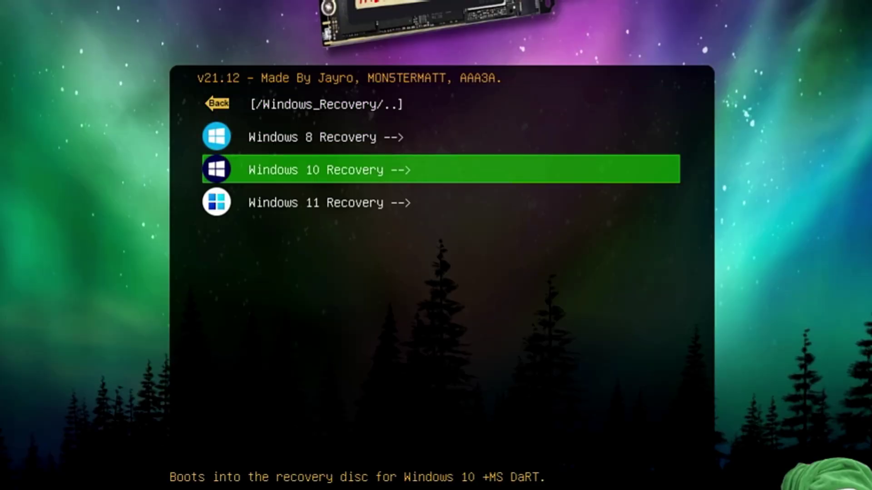
pyautogui.press('Down')
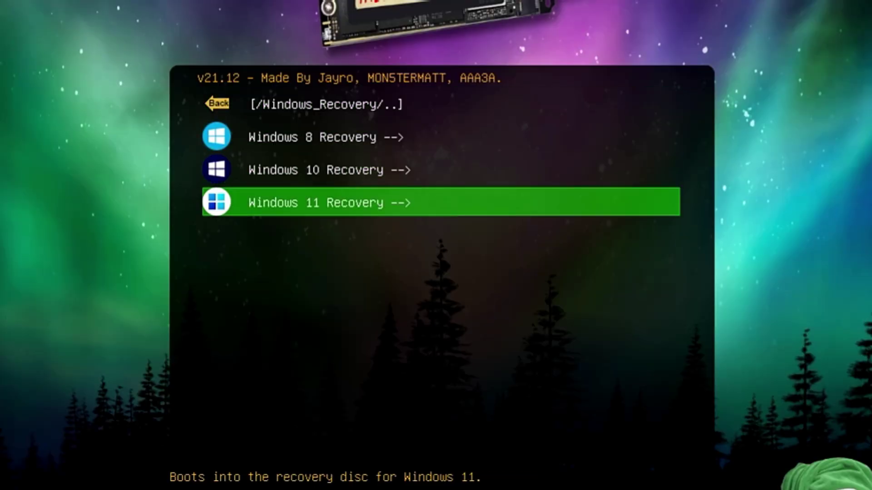
pyautogui.press('Return')
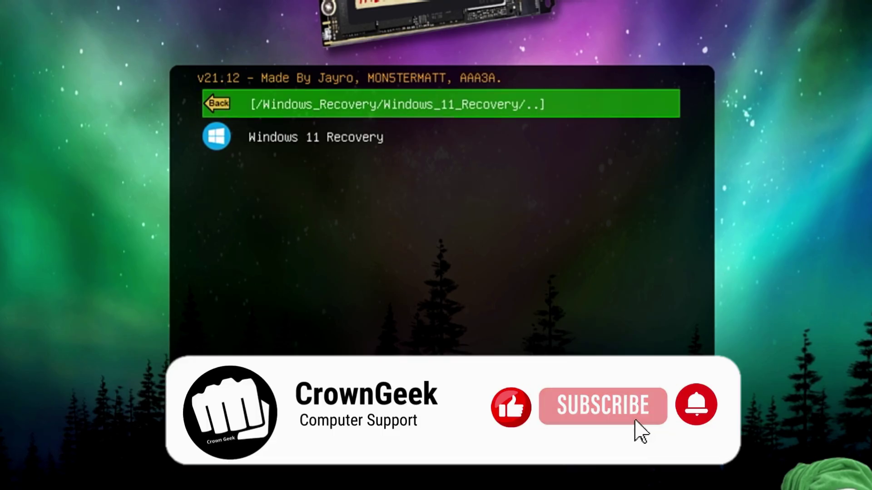
pyautogui.press('Down')
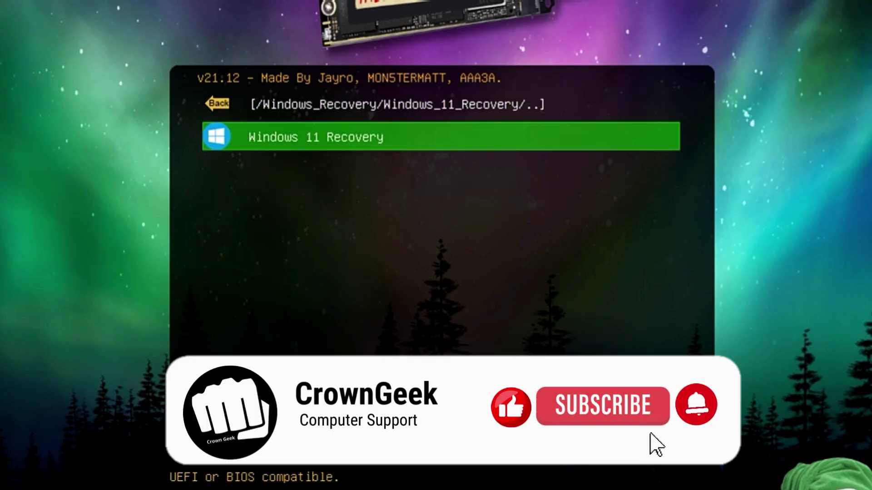